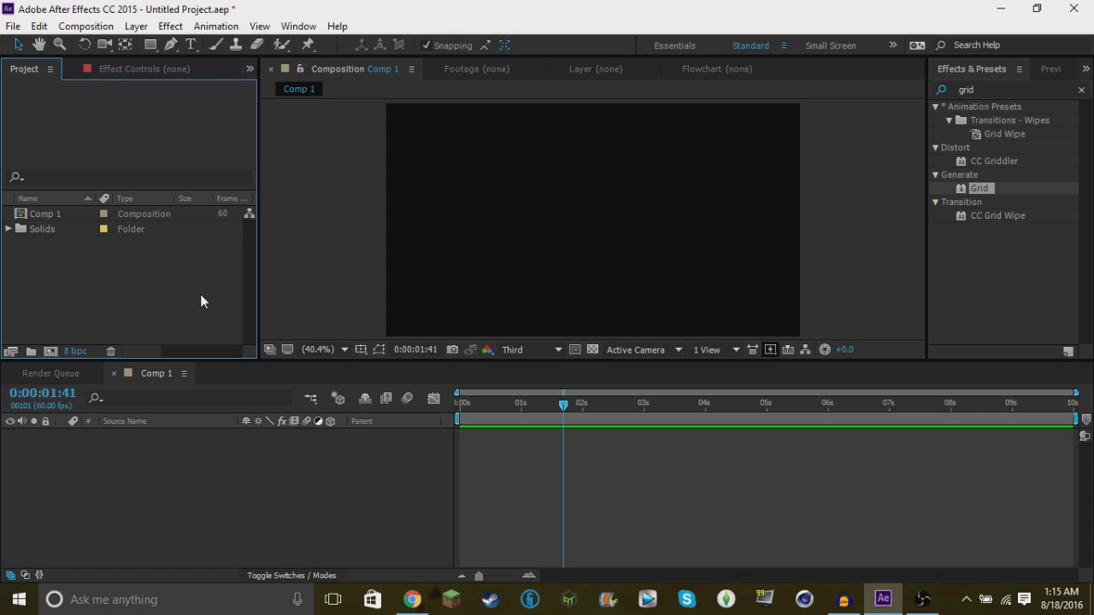
Open the New Composition dialog from the Composition menu and cancel it.
click(548, 474)
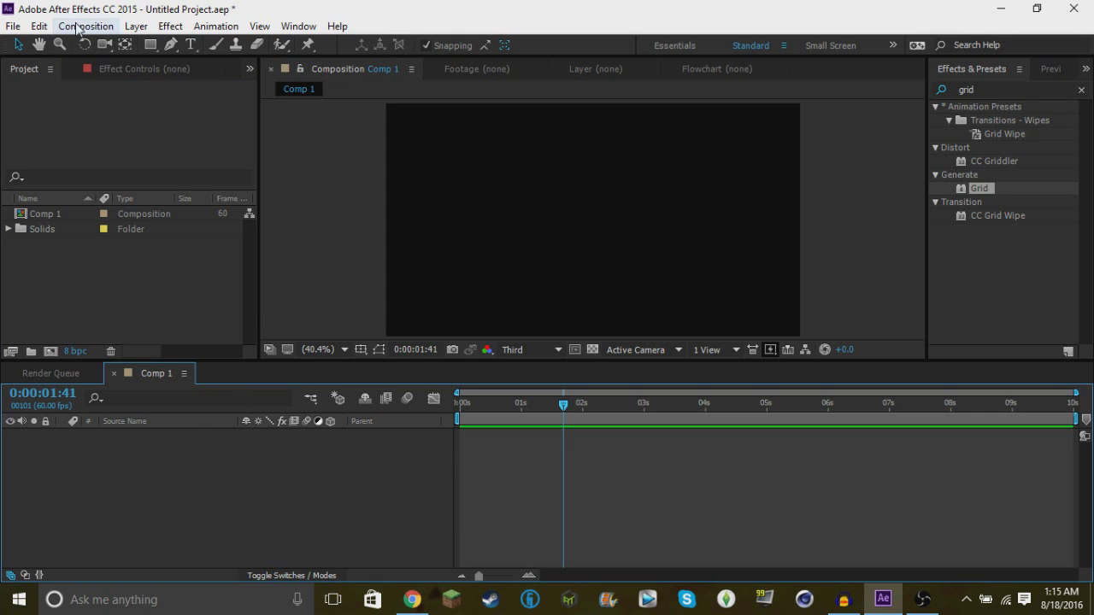
click(134, 25)
mouse_move(86, 26)
click(110, 42)
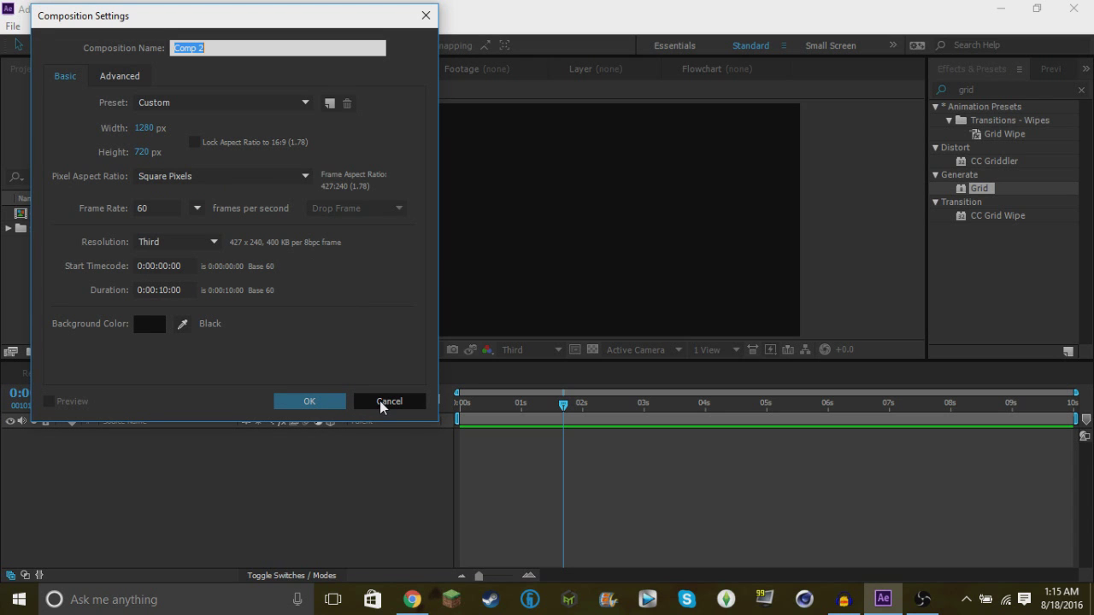
click(380, 402)
Start a new solid from the timeline context menu, cancel it, and switch to the Type tool.
right_click(358, 495)
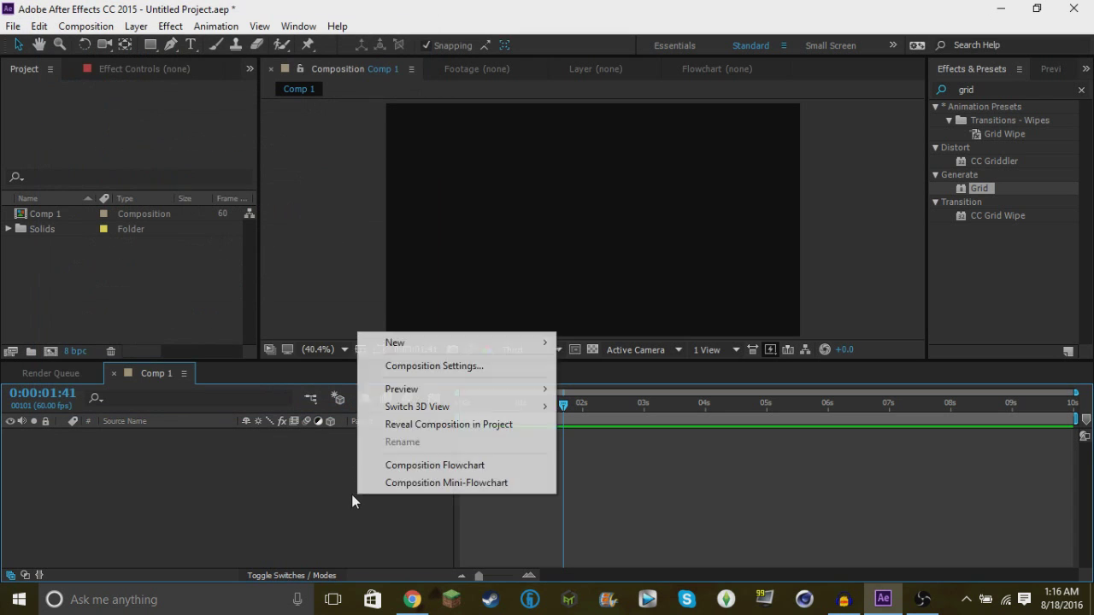
key(Escape)
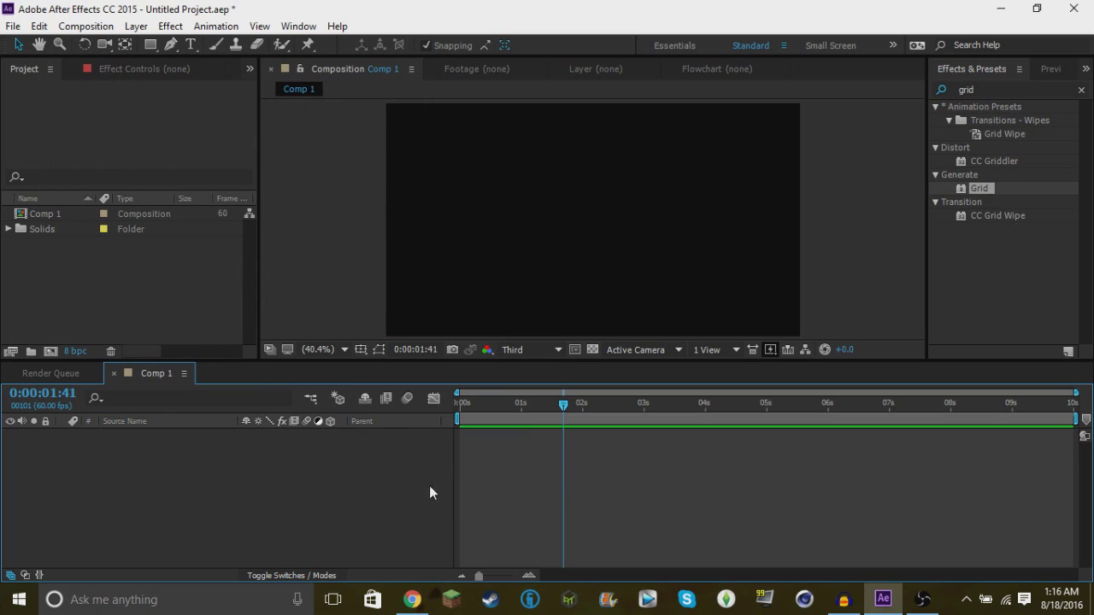
right_click(259, 500)
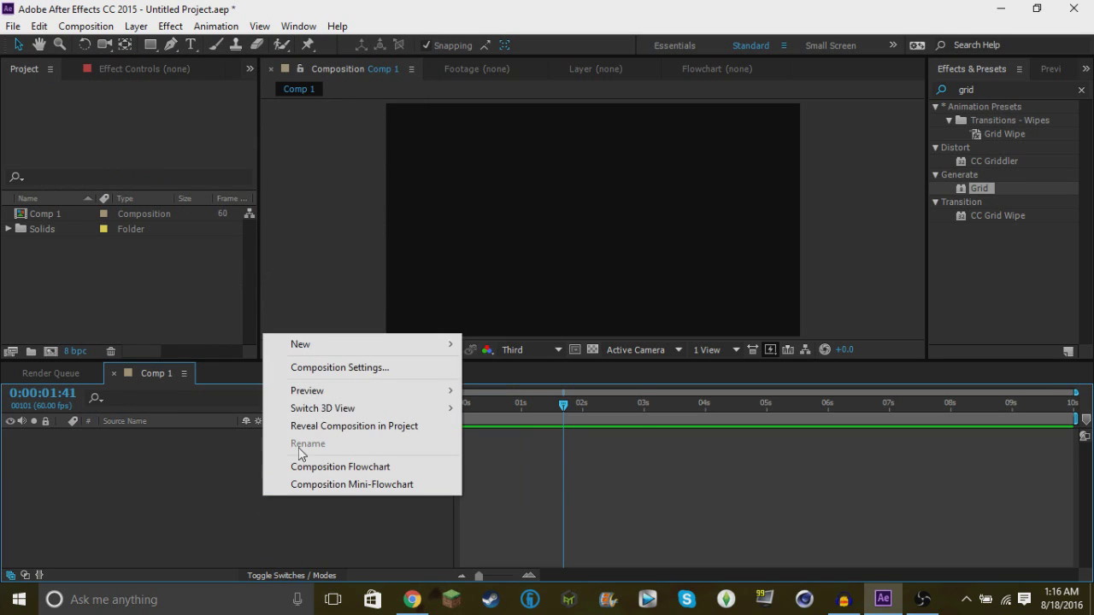
mouse_move(308, 344)
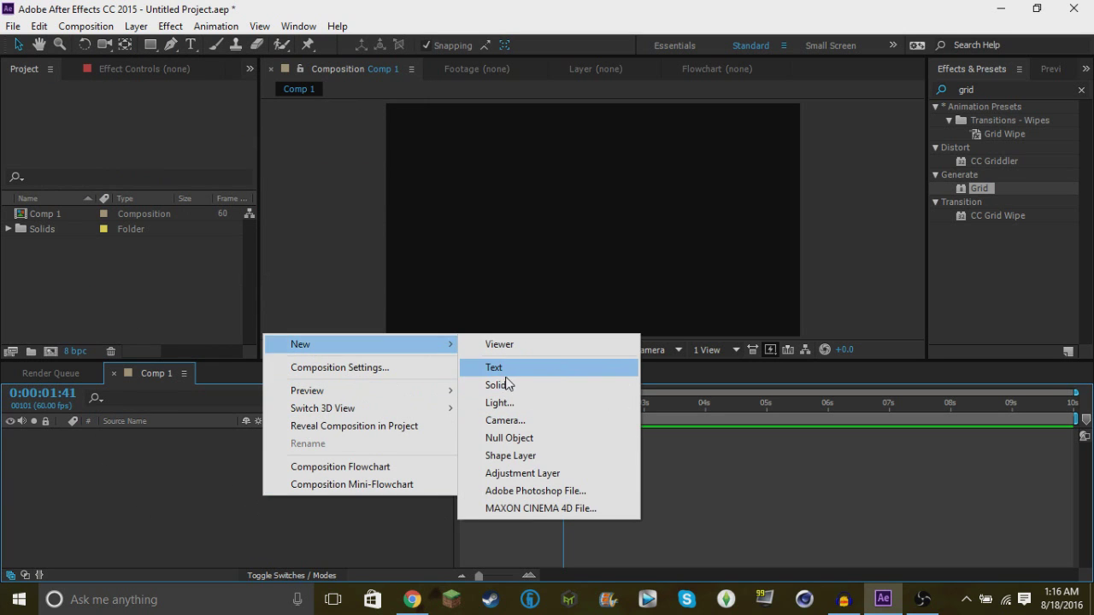
click(499, 385)
key(Escape)
key(ctrl+t)
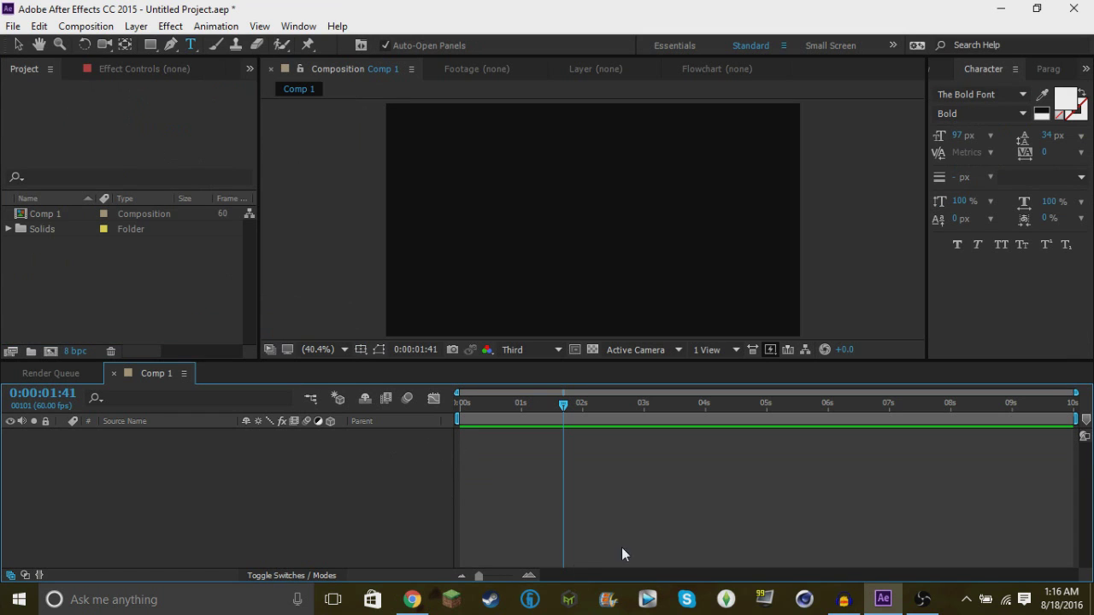
Add a black 1280×720 solid named Black Solid 2, keeping the default black colour.
key(ctrl+y)
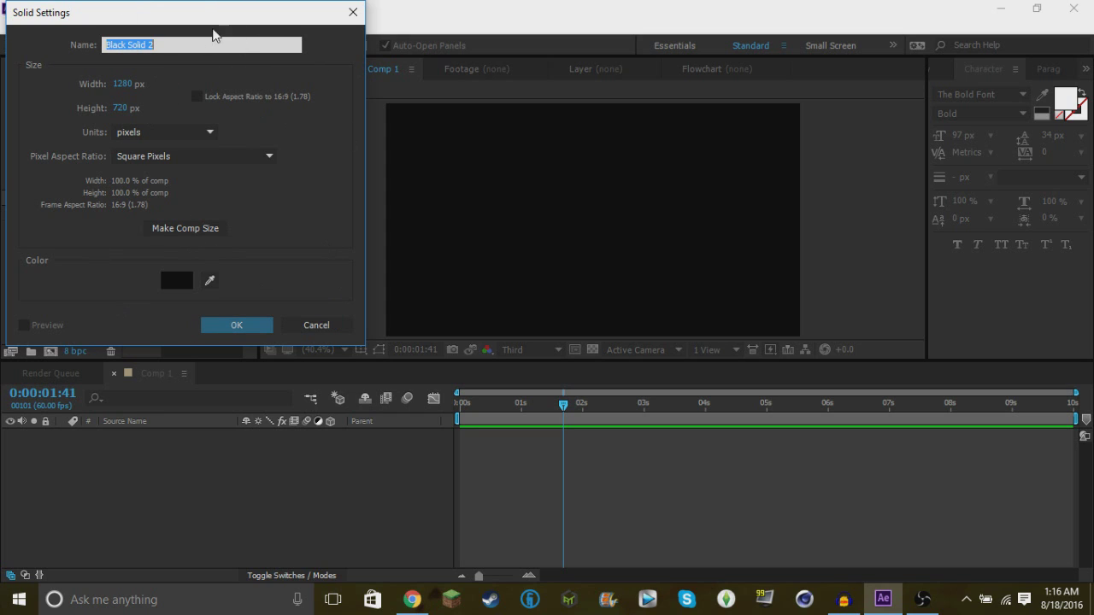
click(178, 279)
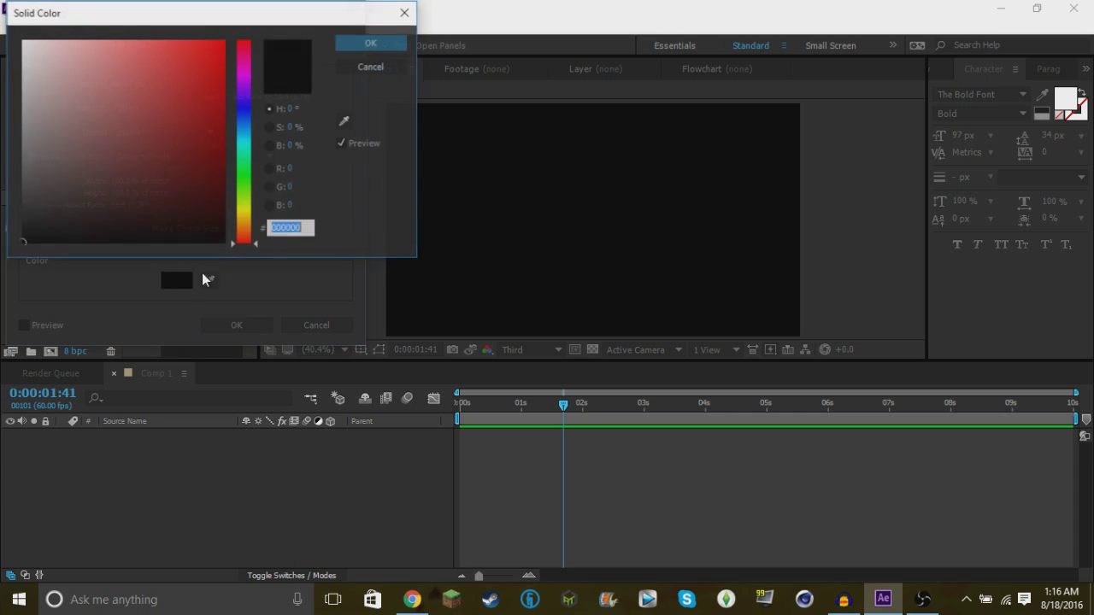
click(354, 47)
click(236, 325)
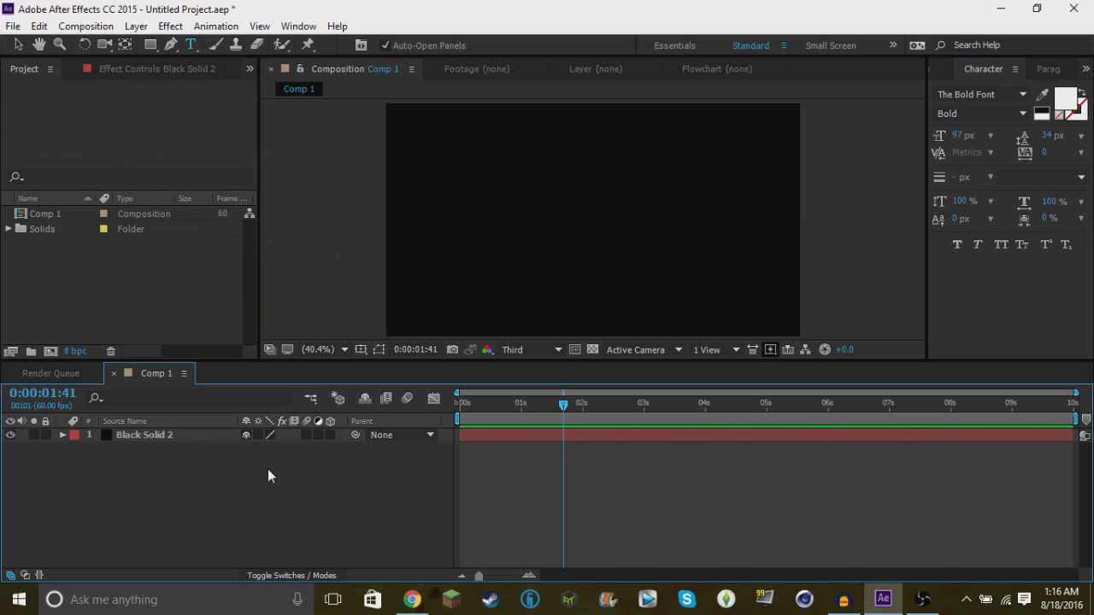
Create a dark purple solid, then undo it to choose a darker shade.
key(ctrl+y)
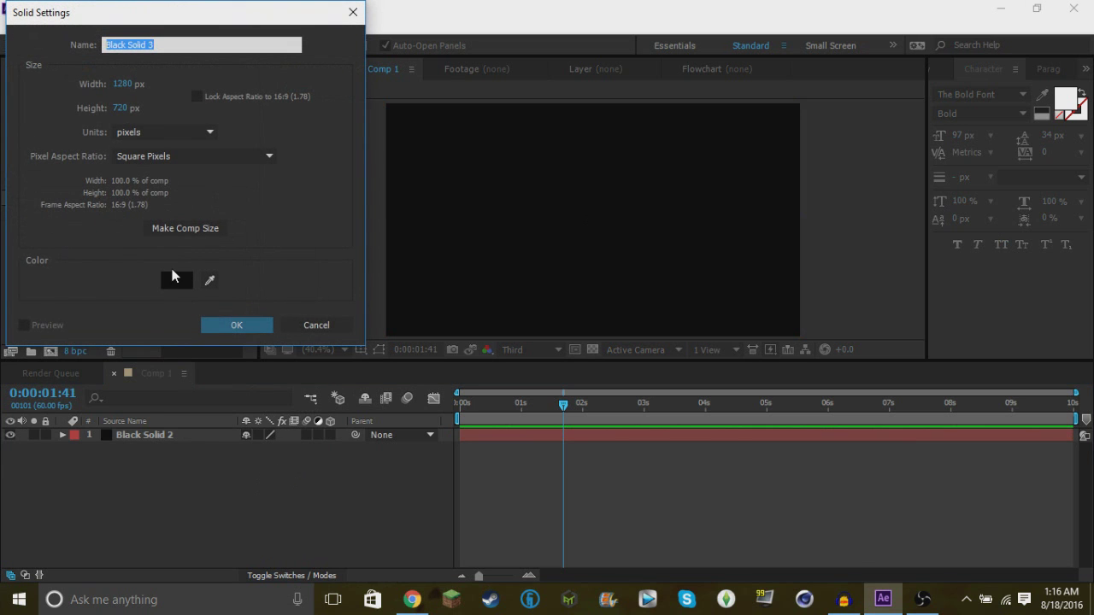
click(179, 285)
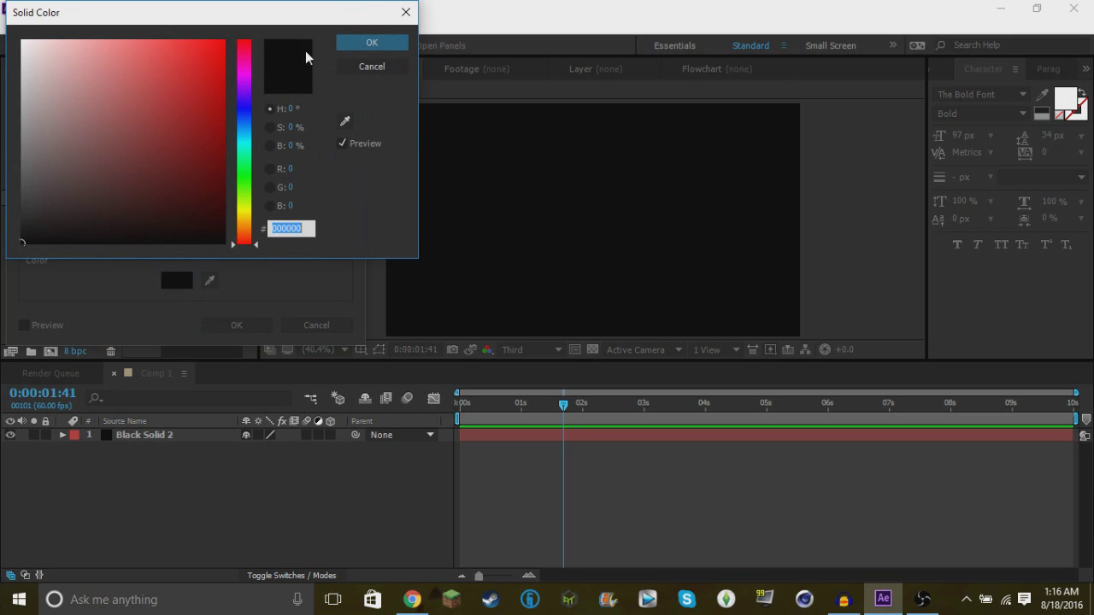
drag(26, 237, 21, 217)
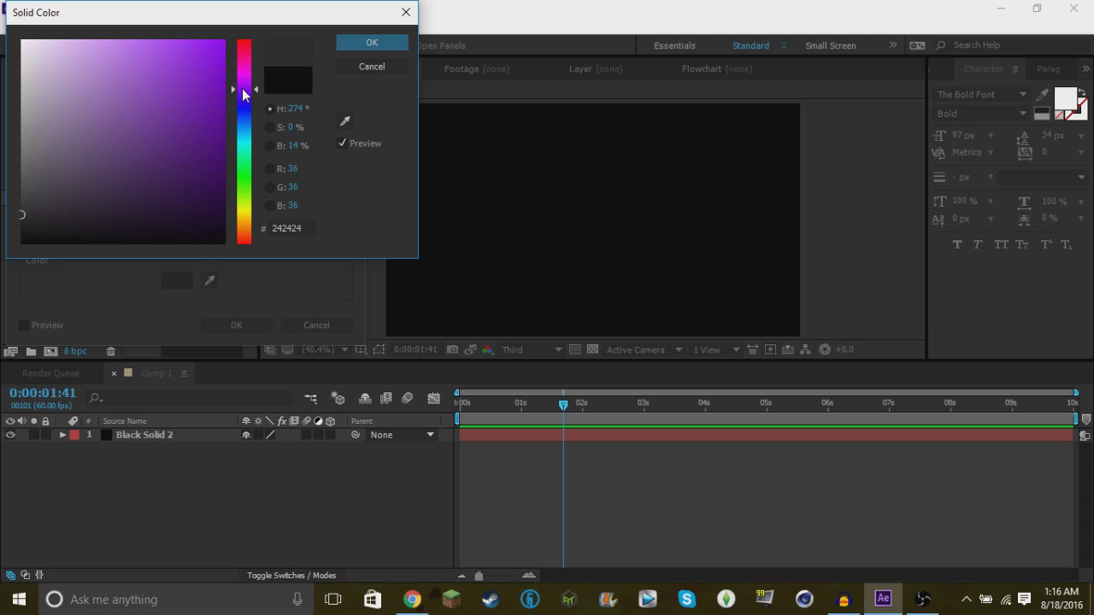
drag(37, 205, 56, 216)
click(367, 43)
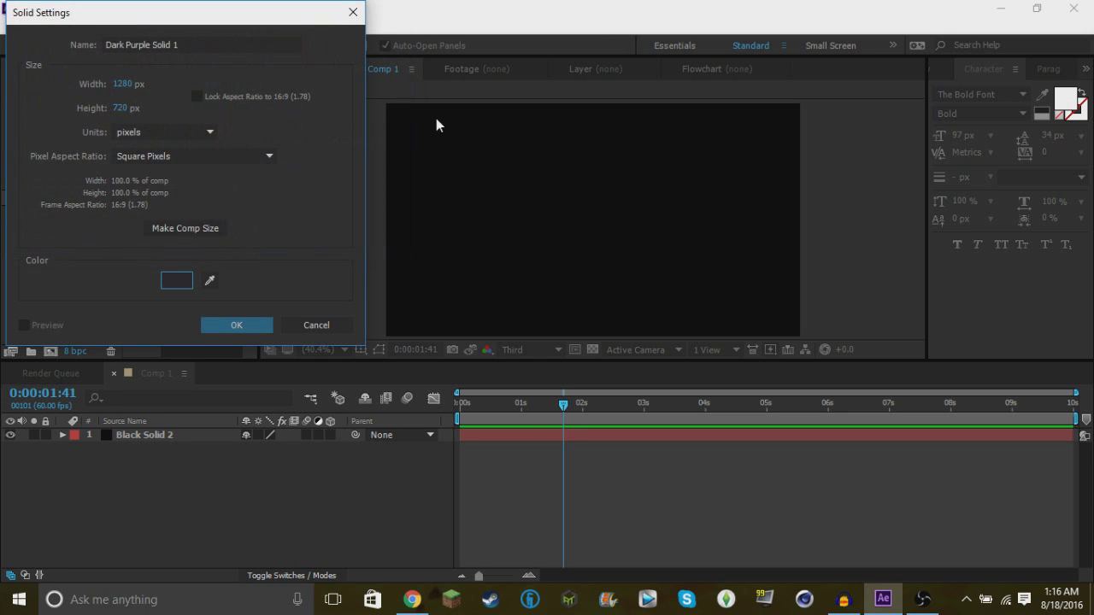
click(261, 325)
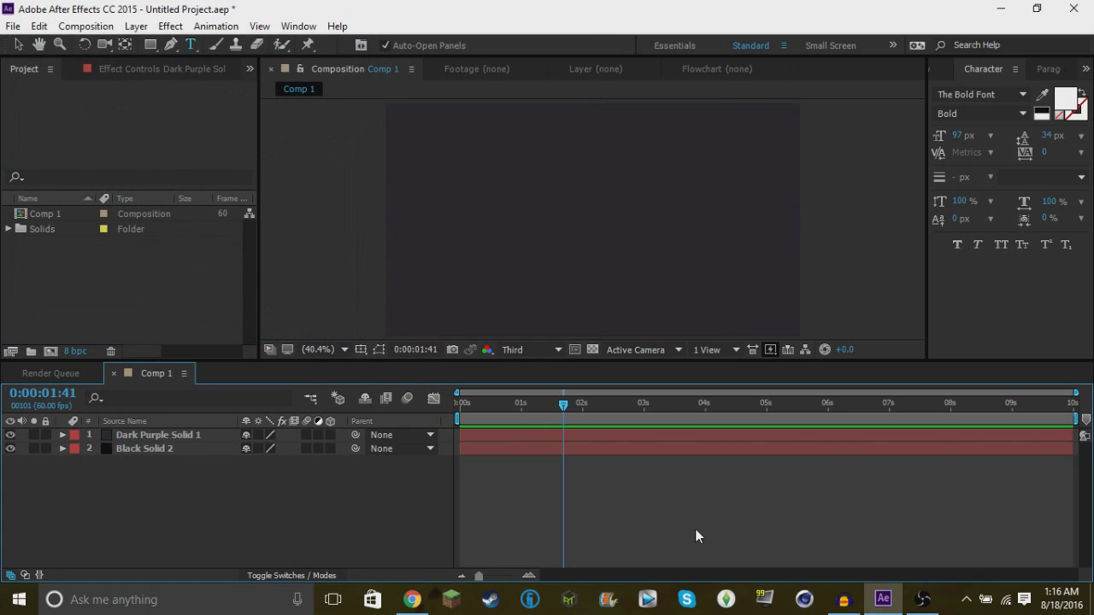
key(ctrl+z)
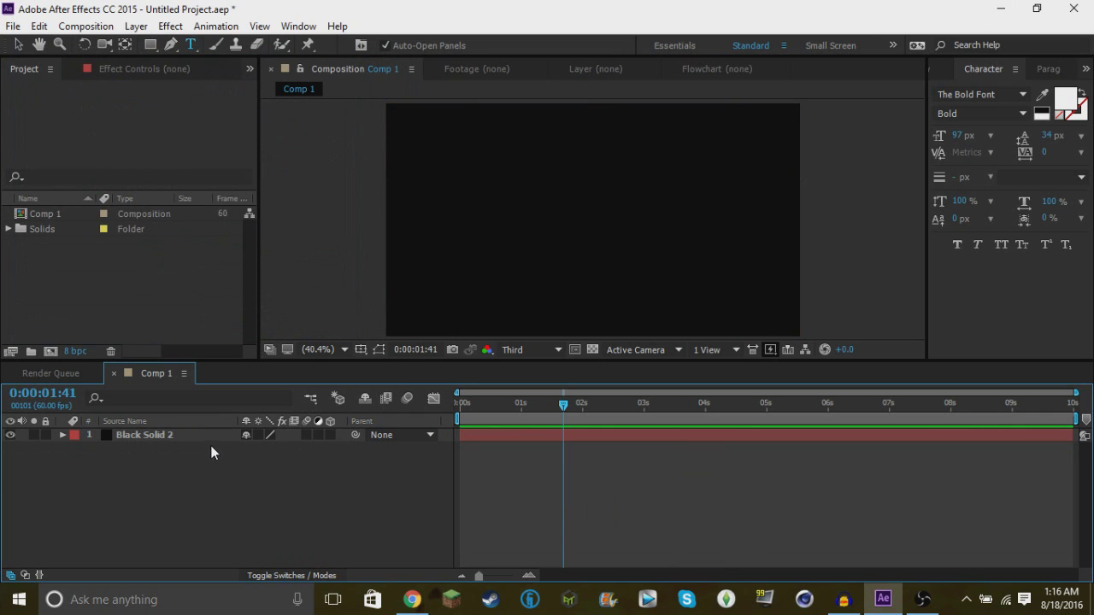
Pick a darker, muted purple (121014) as the new solid's colour.
key(ctrl+y)
click(183, 287)
click(60, 224)
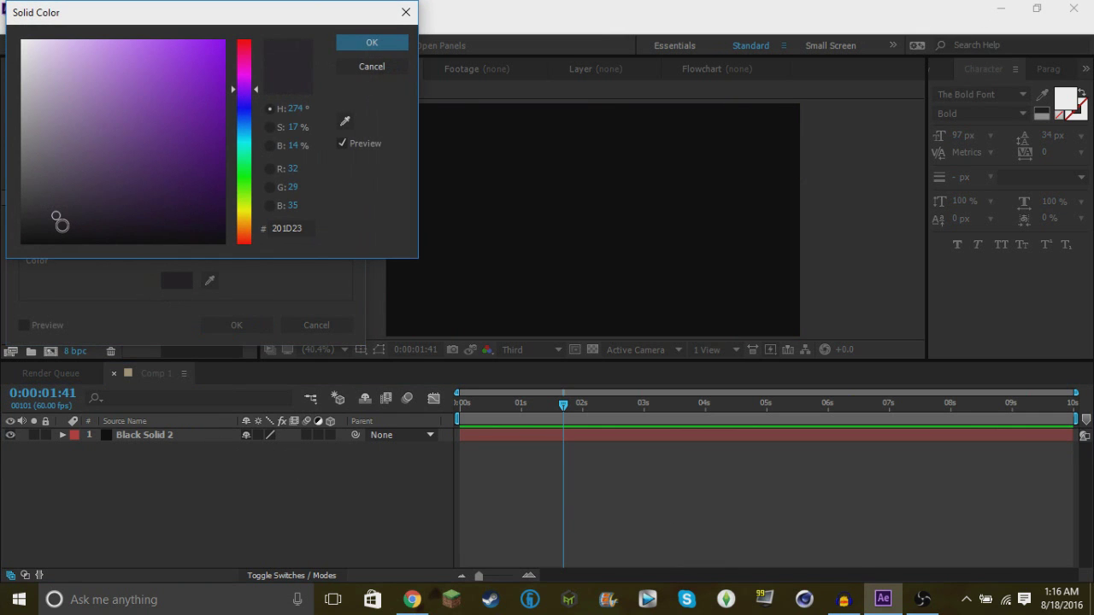
drag(60, 226, 62, 229)
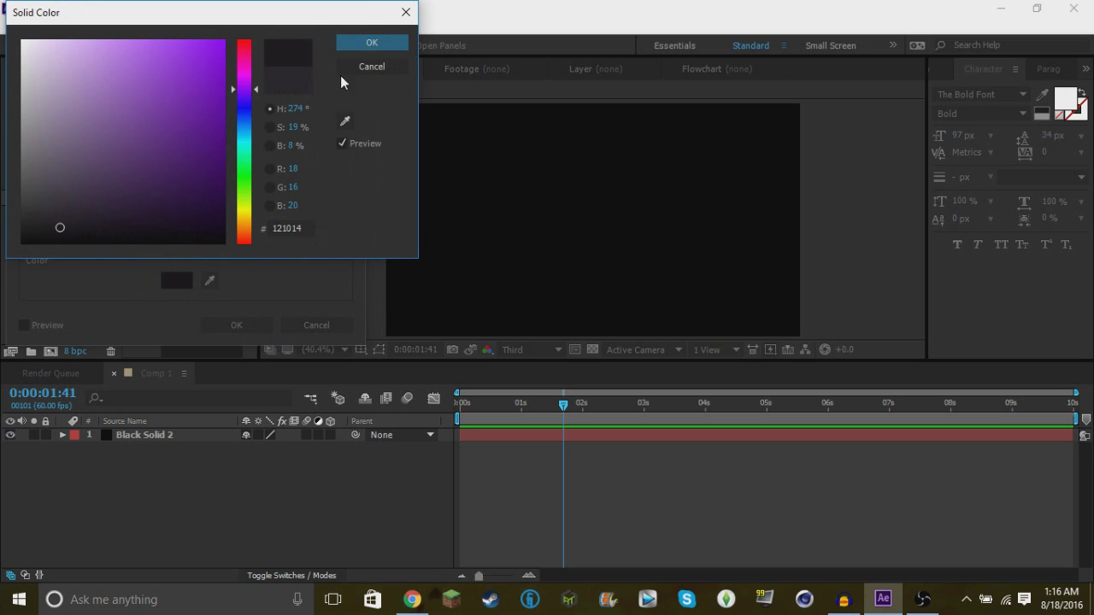
click(369, 43)
Add Dark Purple Solid 1 and move Black Solid 2 above it.
click(224, 325)
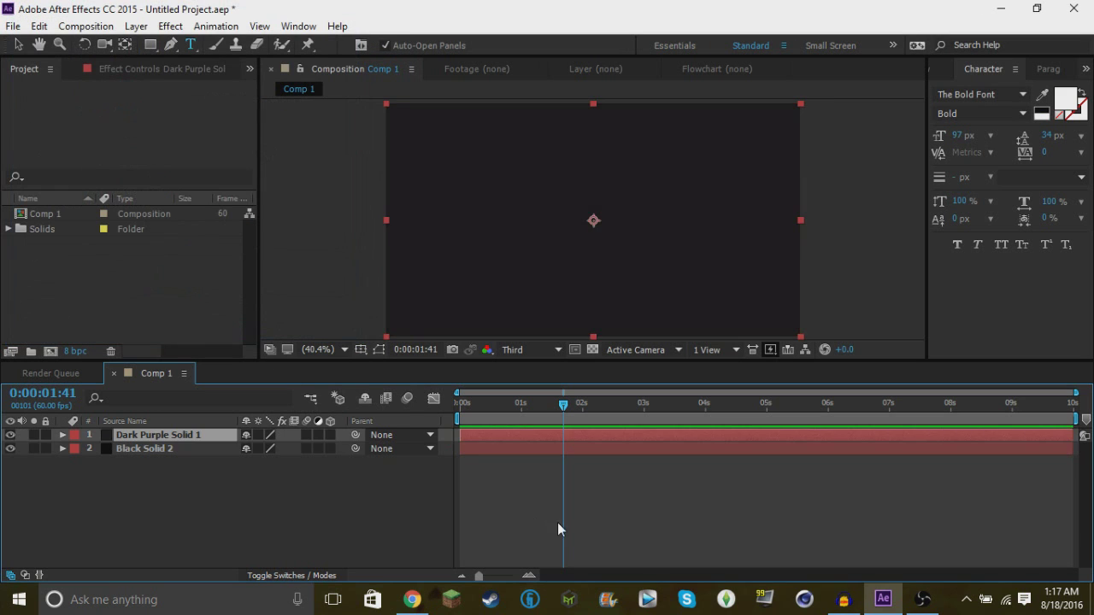
click(479, 511)
drag(178, 446, 174, 431)
click(128, 460)
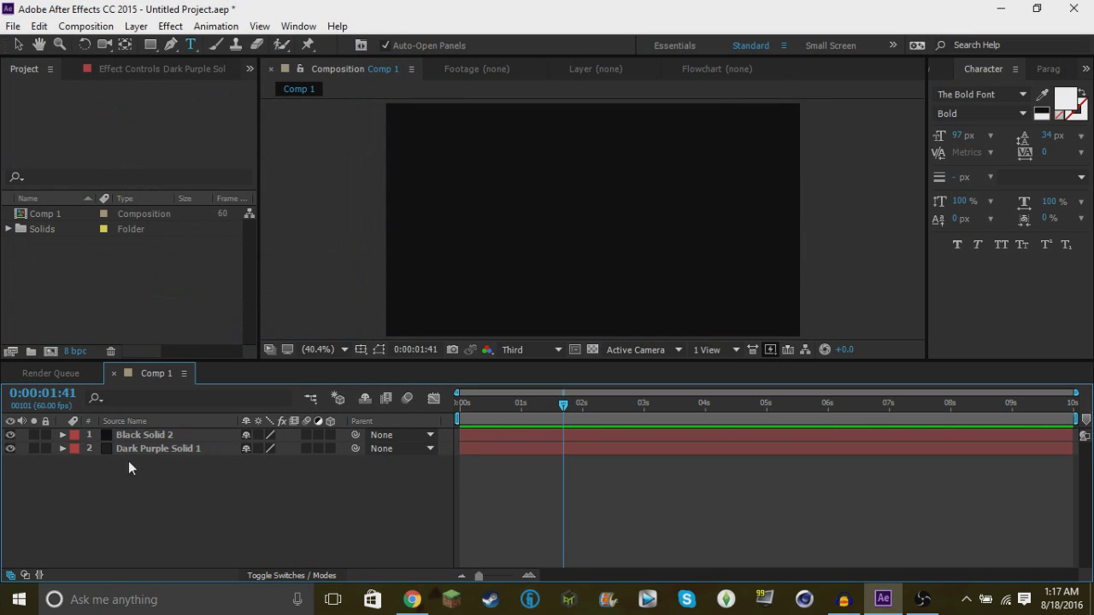
click(162, 438)
Search Effects & Presets for 'grid' and apply Grid to Black Solid 2.
key(ctrl+3)
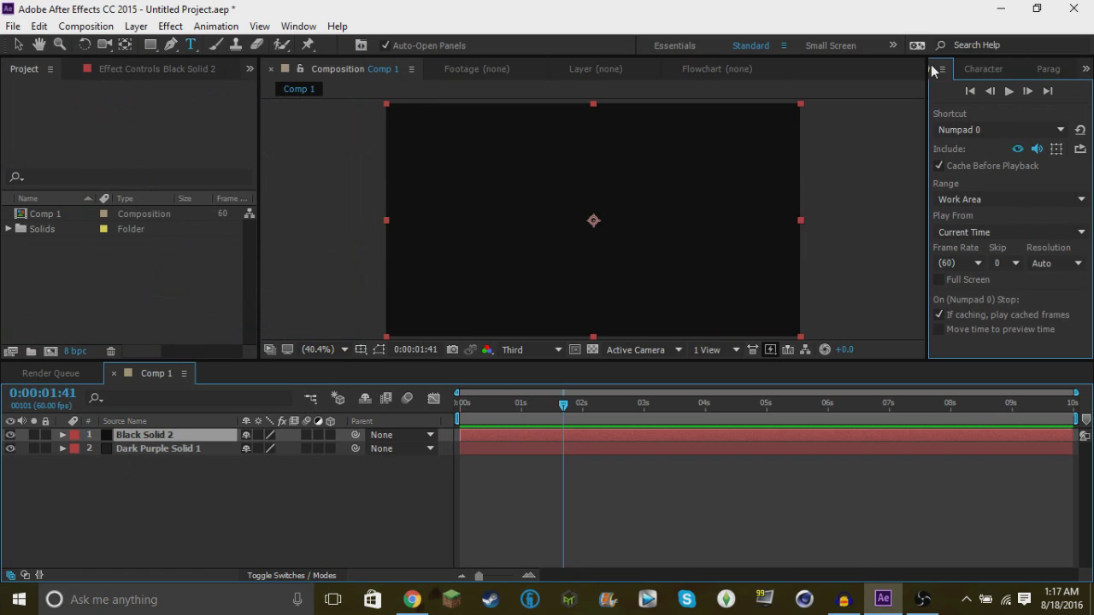
key(ctrl+5)
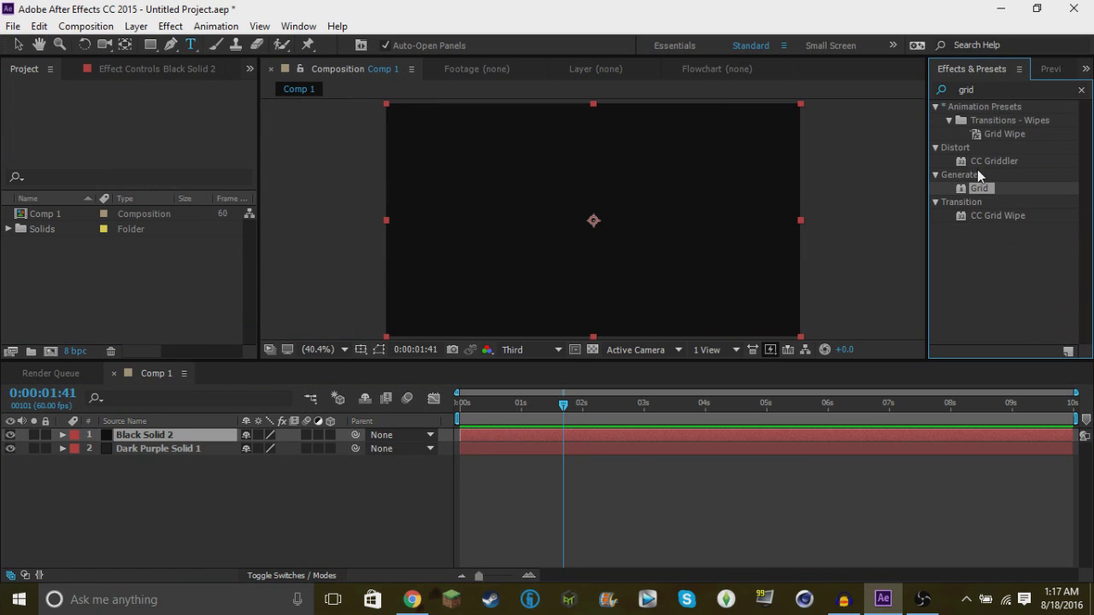
click(991, 89)
key(BackSpace)
text(gr)
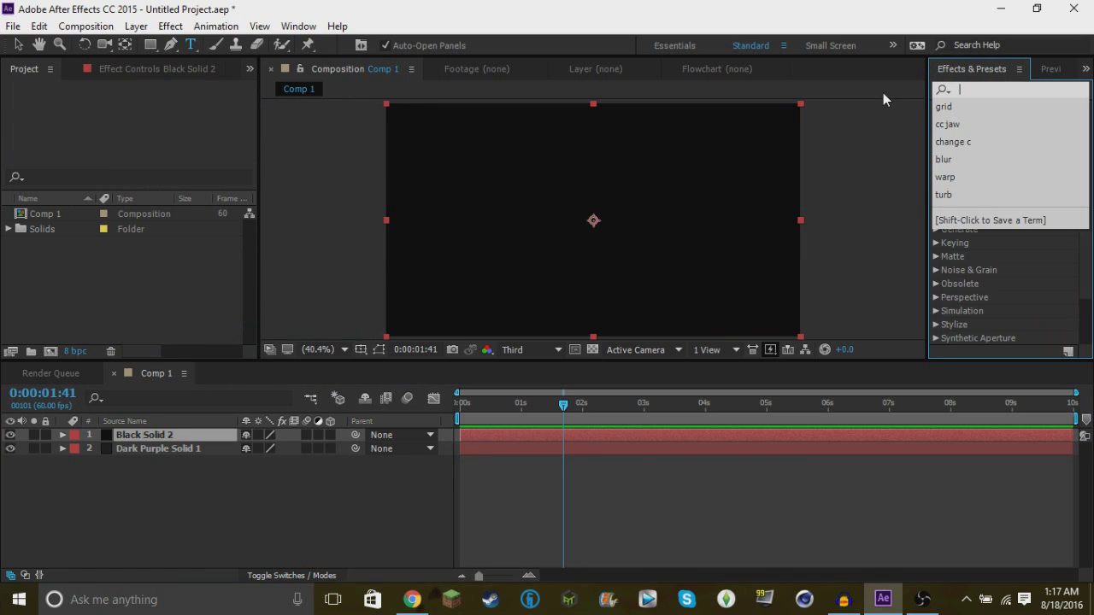
text(id)
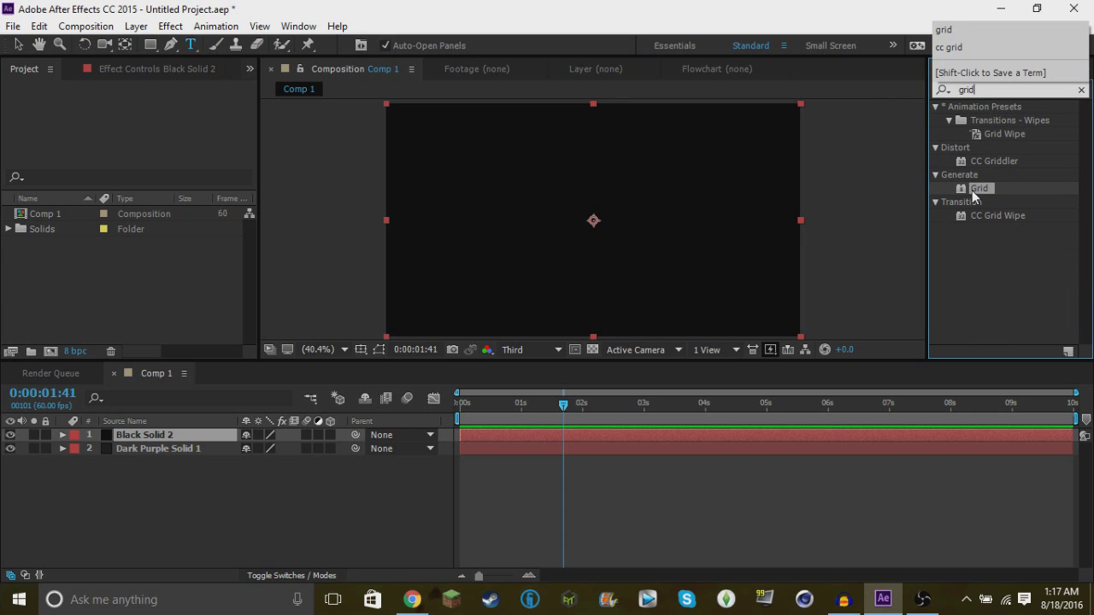
drag(976, 188, 204, 435)
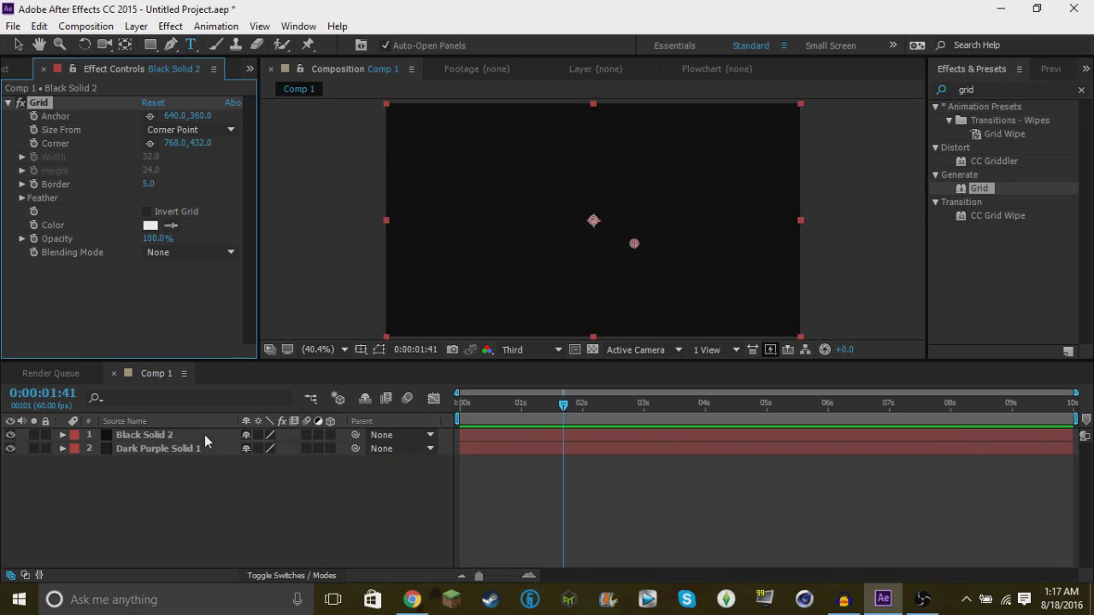
Size the grid by Width & Height Sliders at 139.6 × 141.3, with border about 18.
click(188, 130)
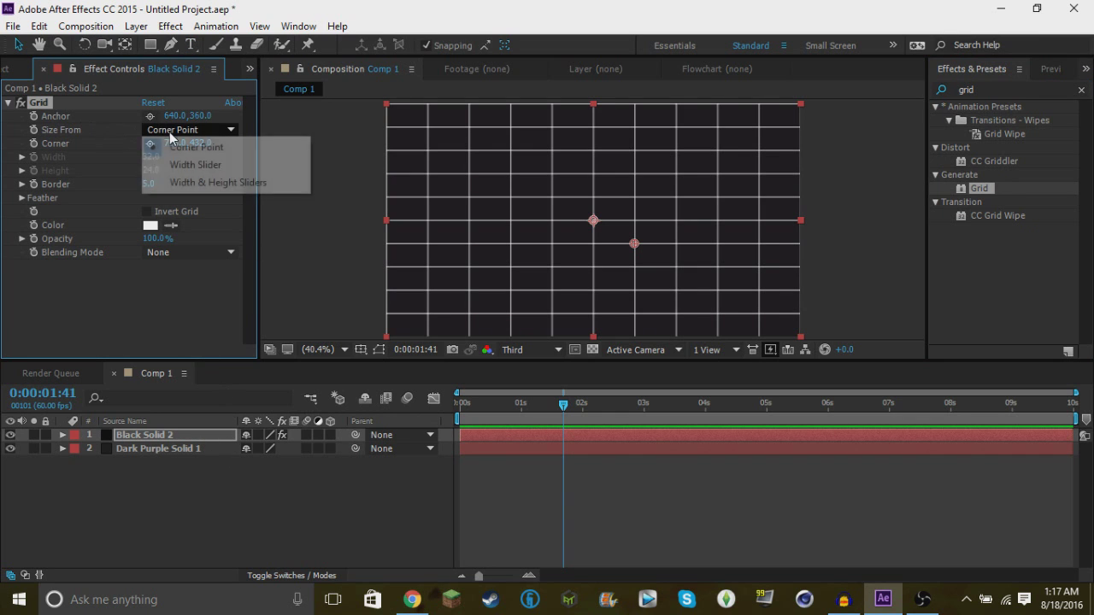
click(213, 183)
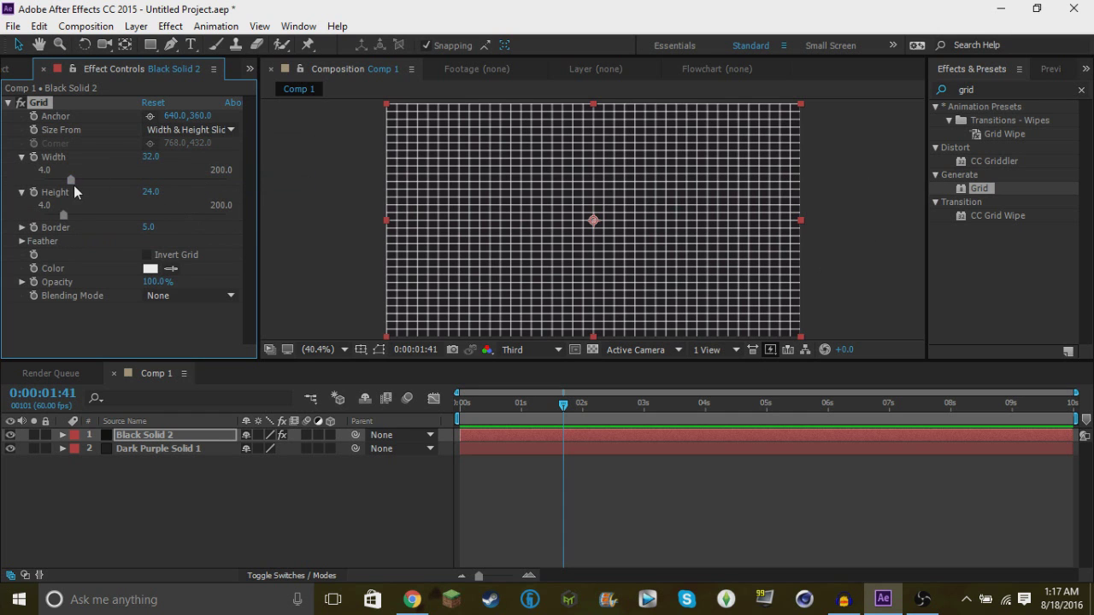
drag(72, 180, 187, 183)
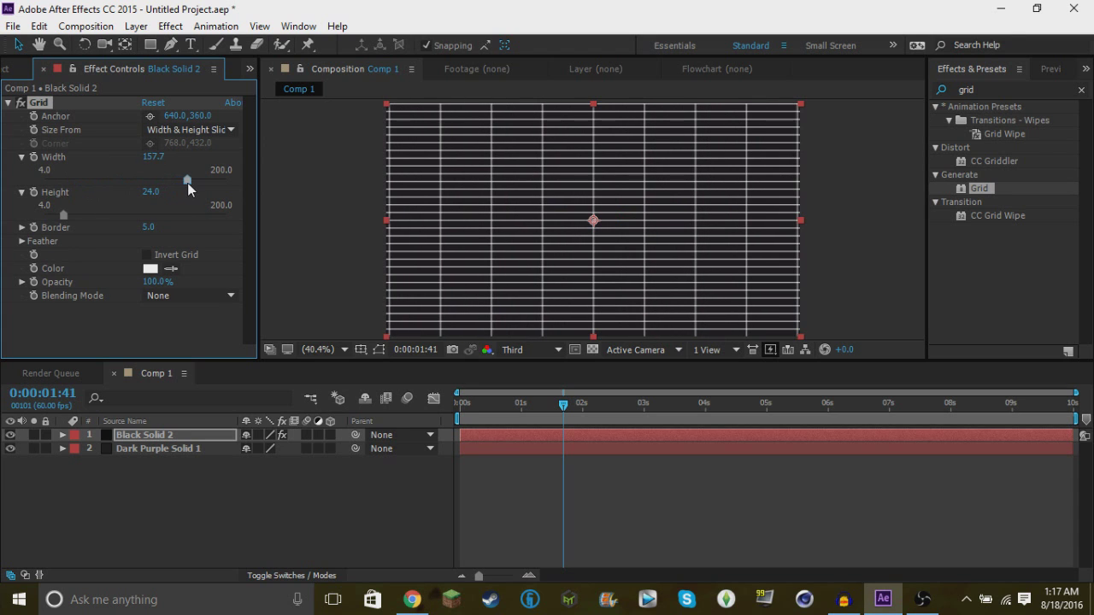
drag(70, 207, 182, 218)
drag(187, 178, 191, 178)
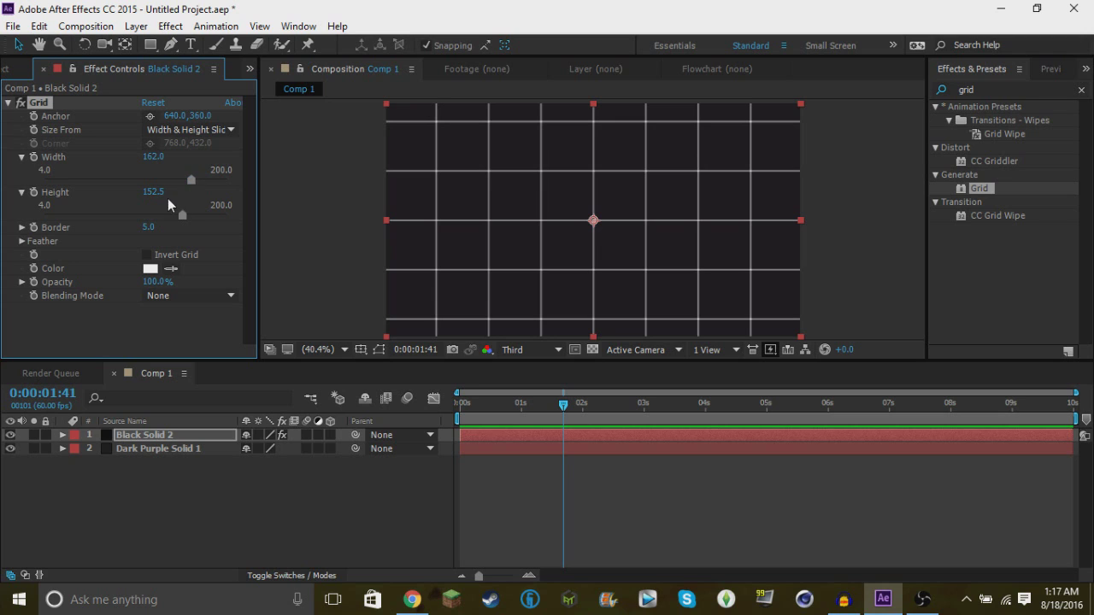
drag(182, 213, 171, 184)
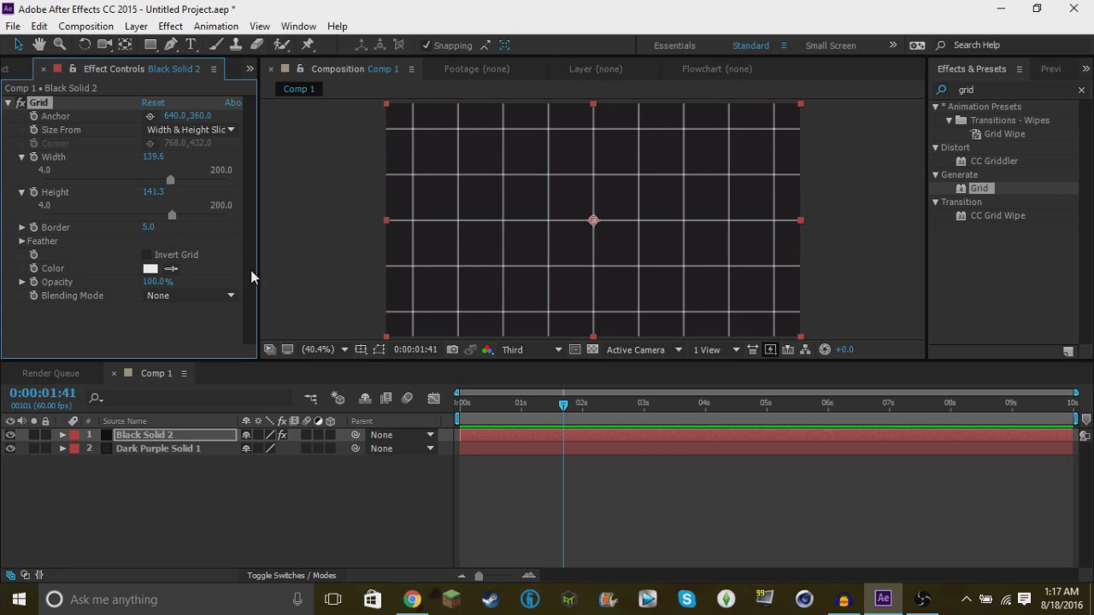
drag(152, 227, 156, 226)
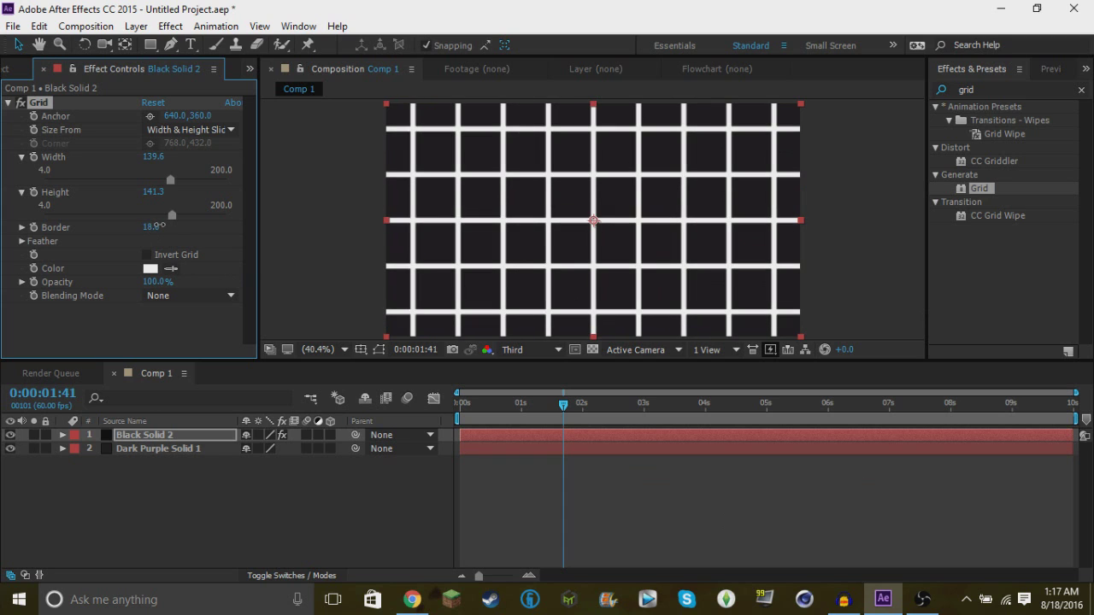
Set the grid border to 10 and colour the lines bright magenta-purple (ED21FF).
drag(156, 226, 150, 225)
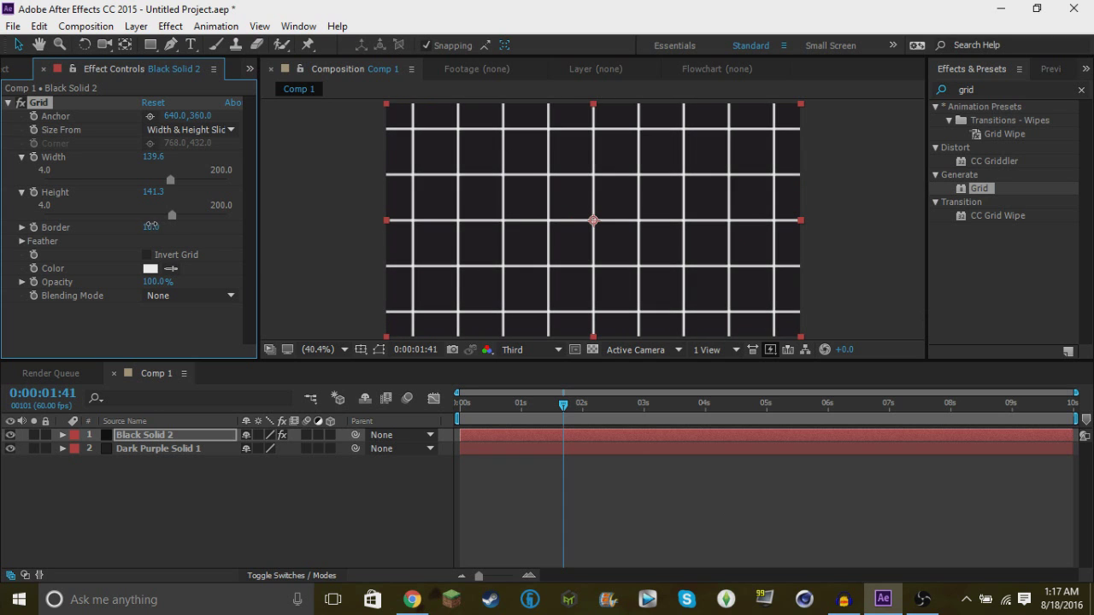
click(151, 269)
click(239, 77)
click(243, 83)
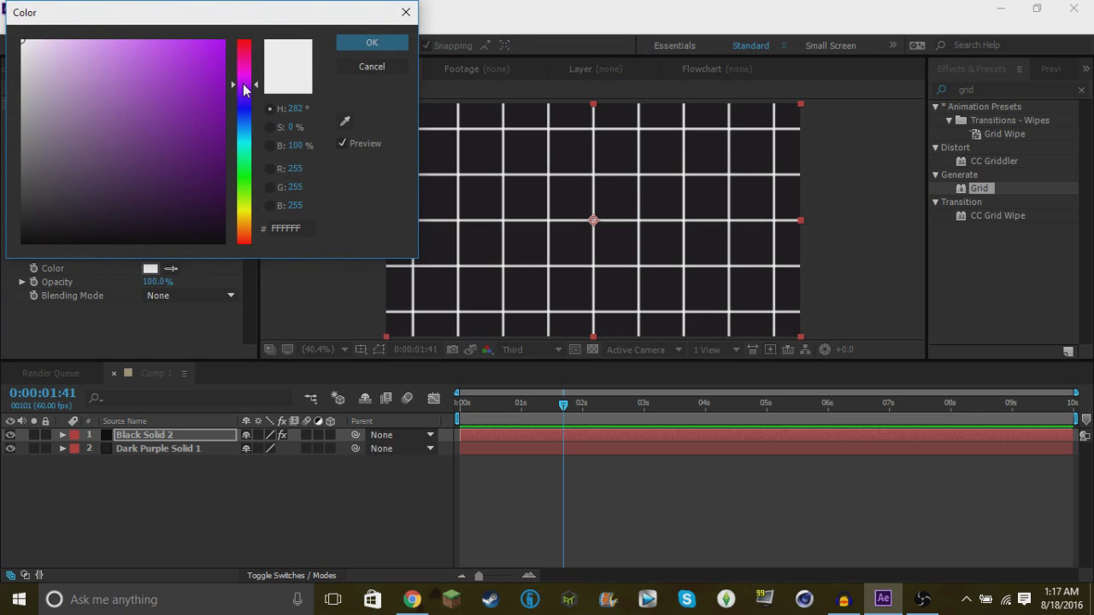
drag(209, 71, 199, 40)
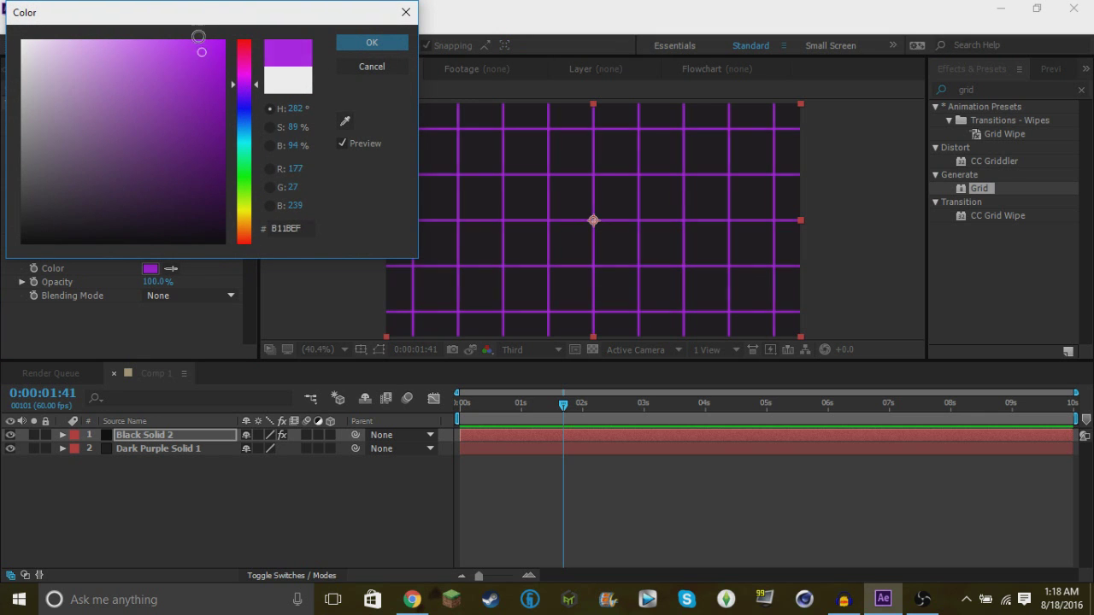
click(238, 81)
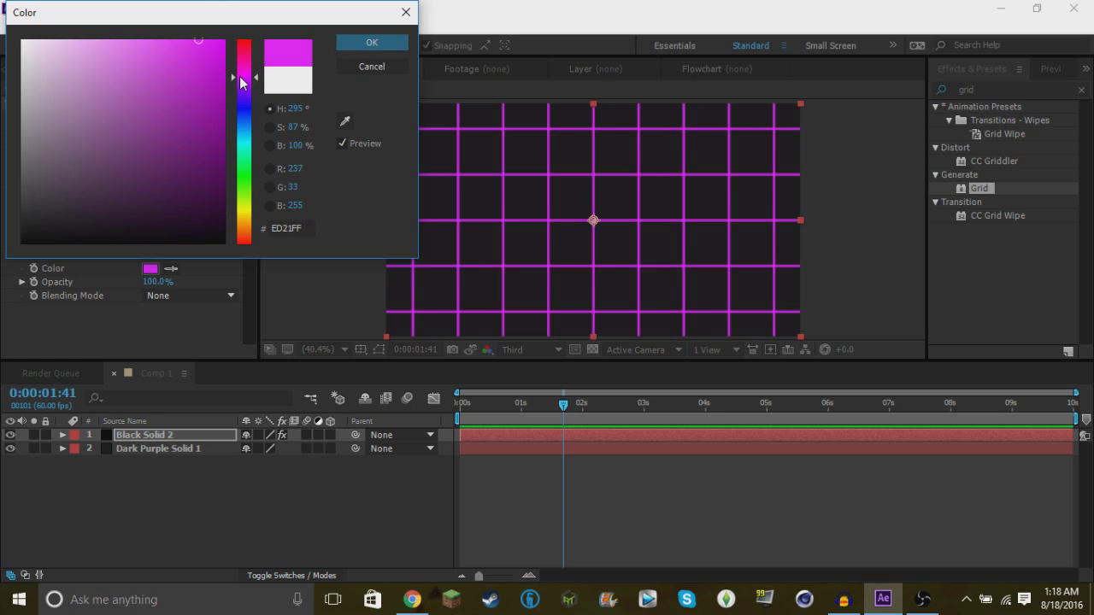
click(374, 43)
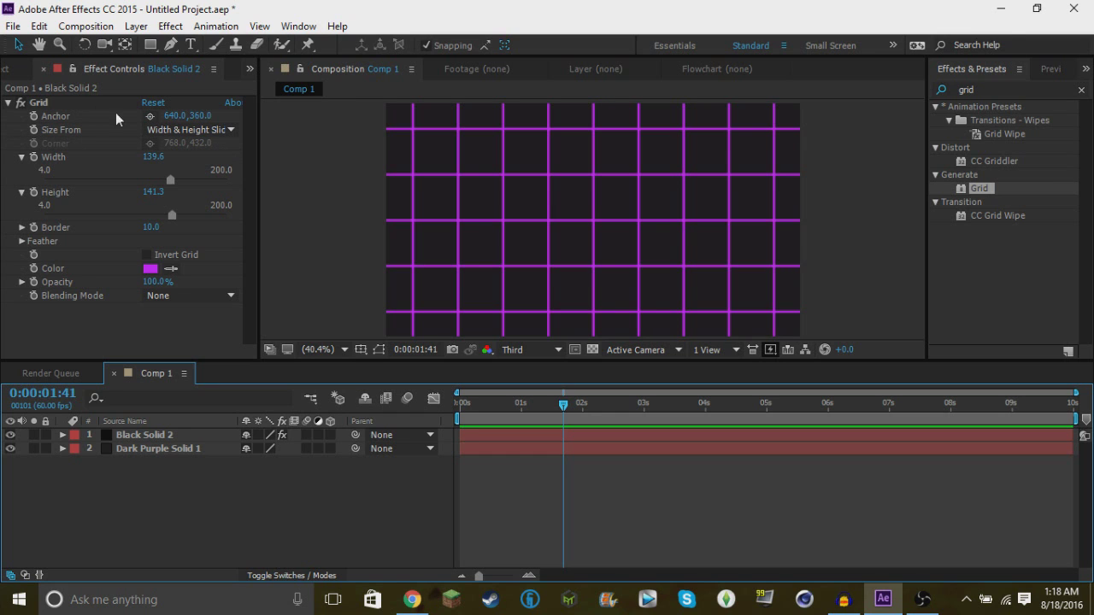
Undo a stray anchor change and enable the 3D Layer switch on Black Solid 2.
drag(201, 115, 410, 127)
key(ctrl+z)
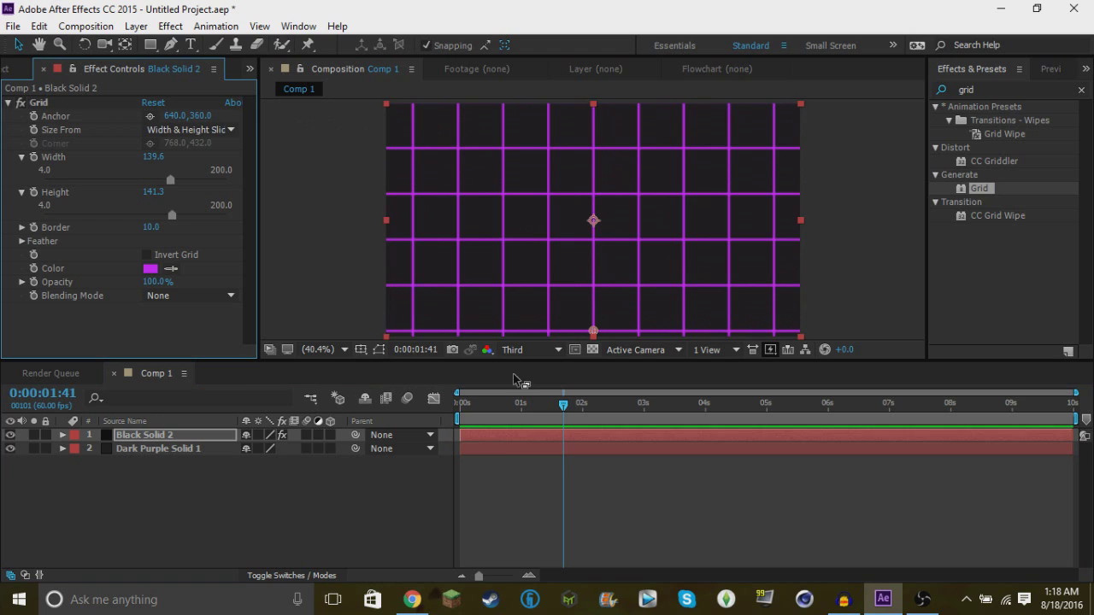
click(331, 496)
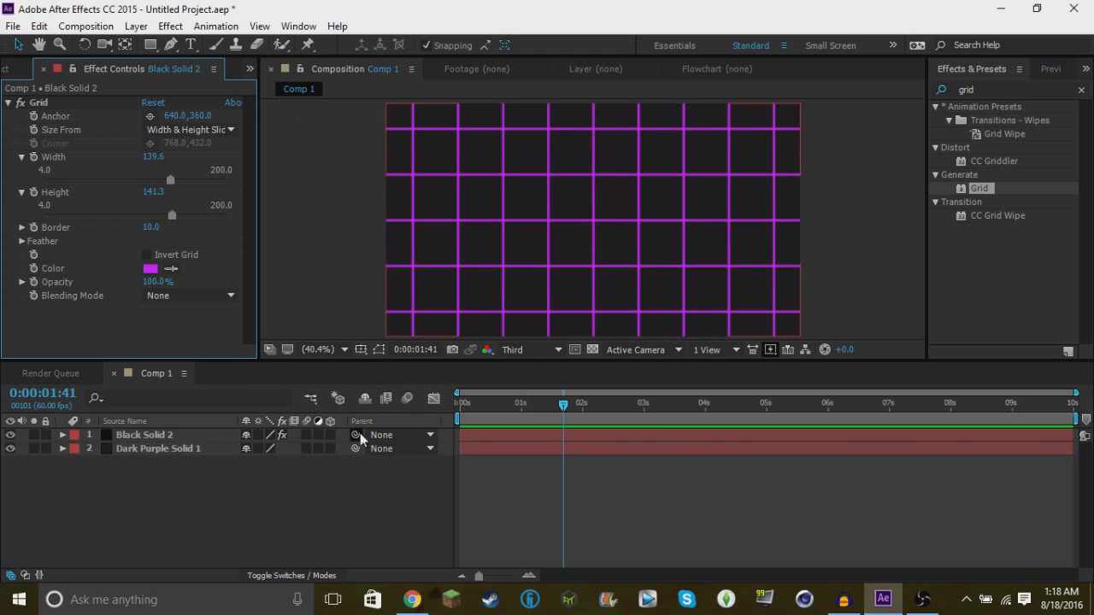
click(204, 434)
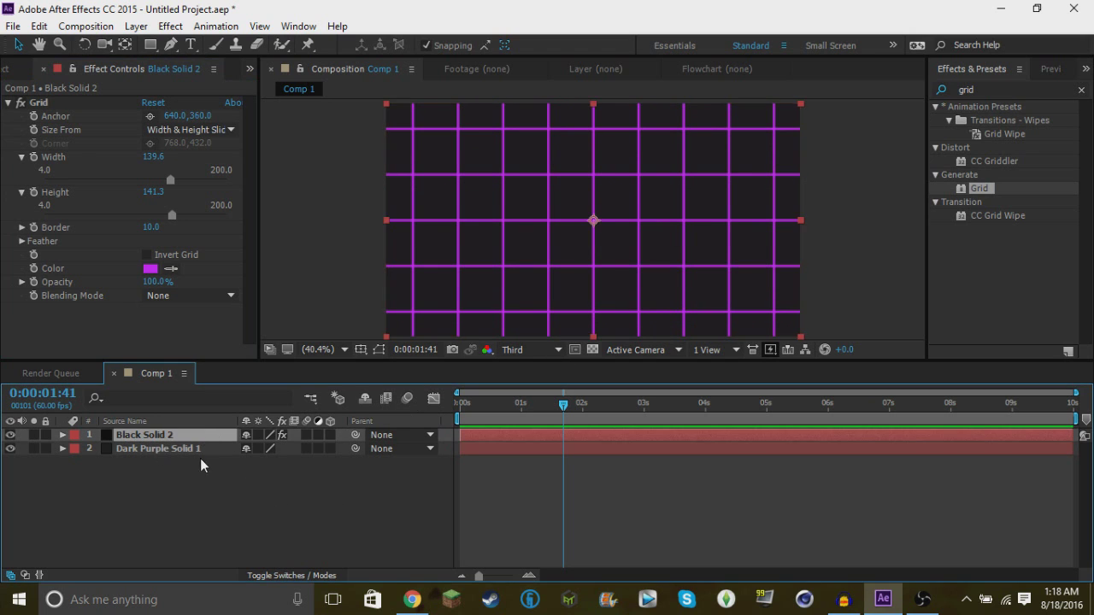
click(330, 435)
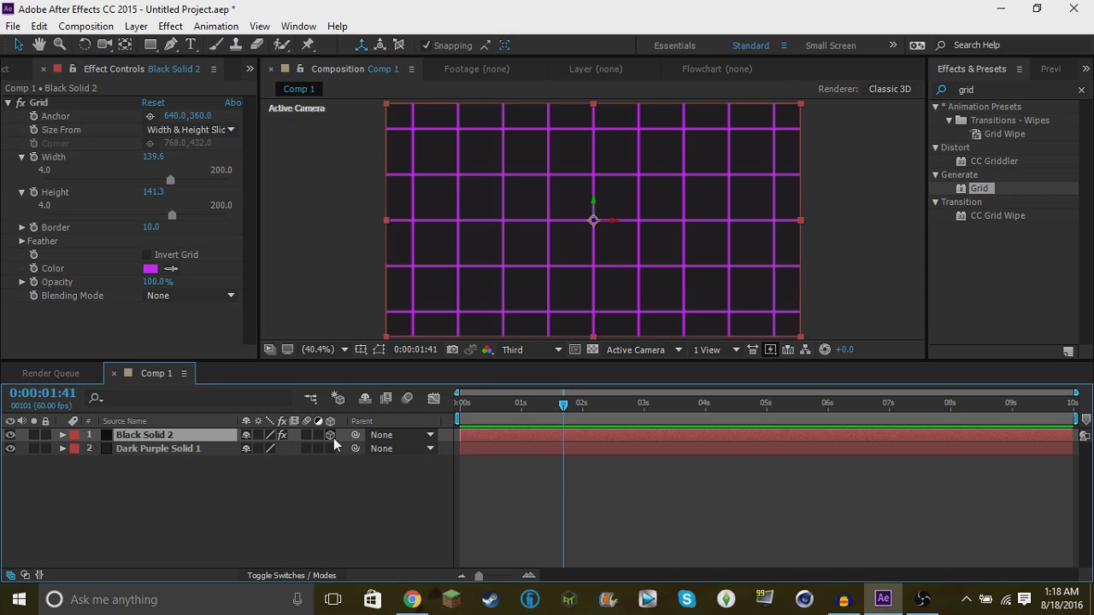
Toggle the Switches/Modes columns to show blending modes, then hide them again.
click(320, 576)
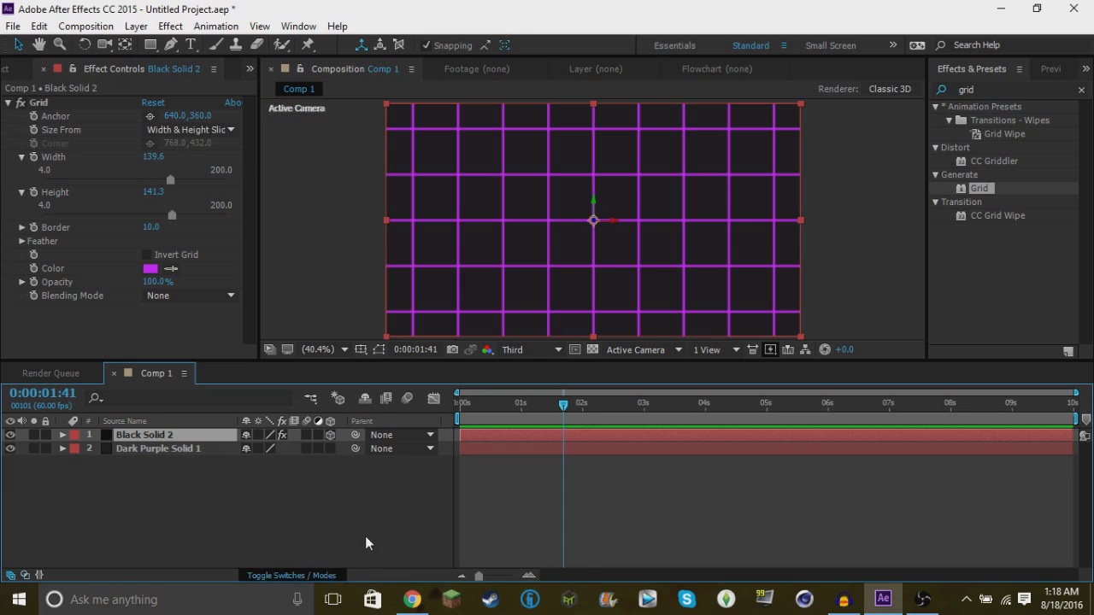
click(325, 527)
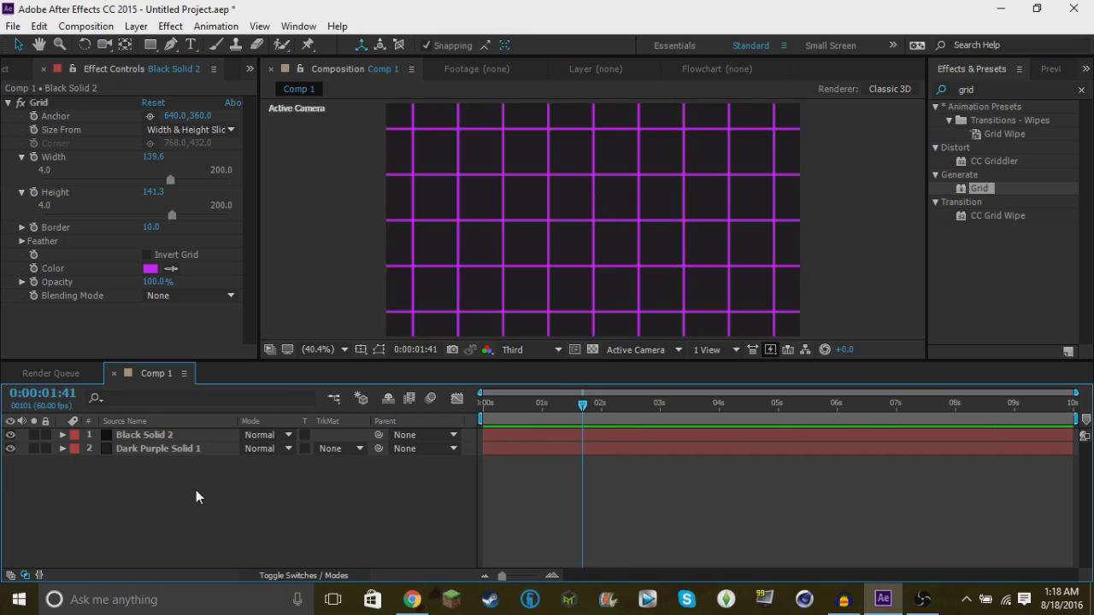
click(295, 575)
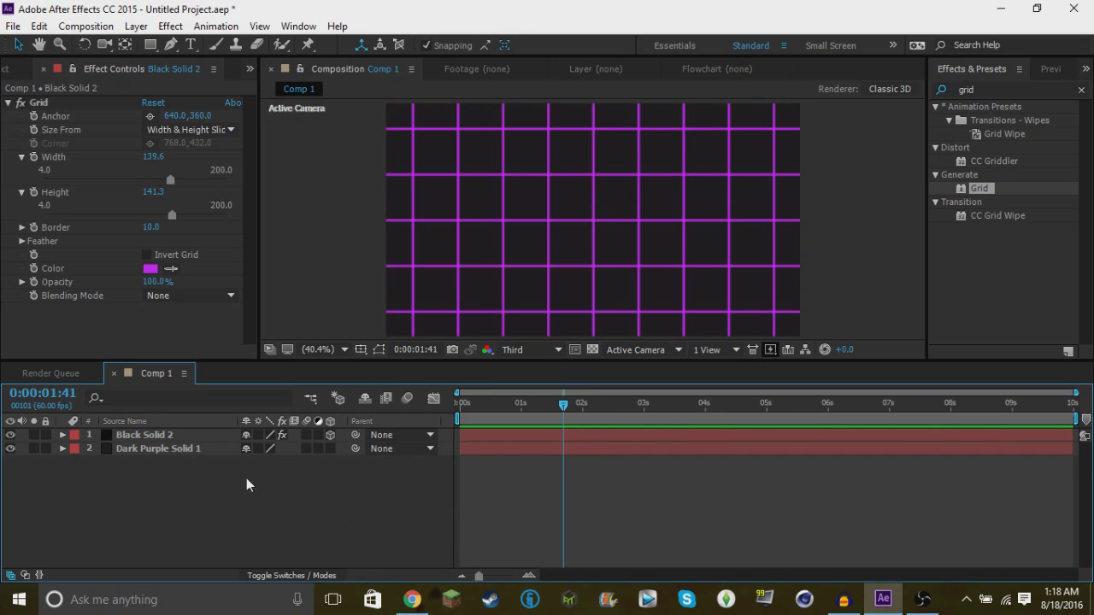
click(40, 577)
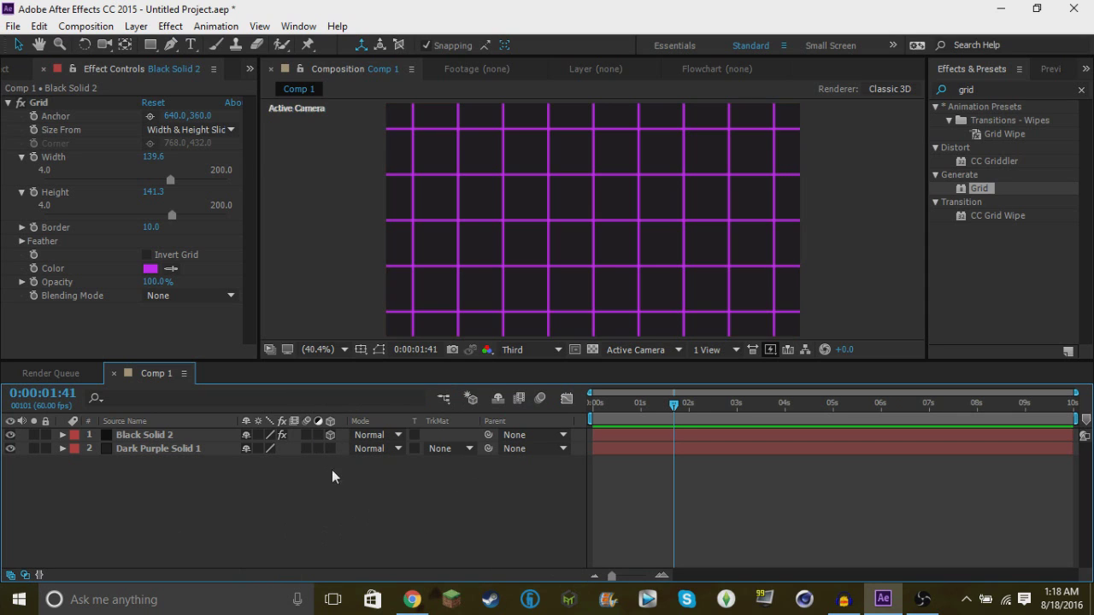
click(39, 575)
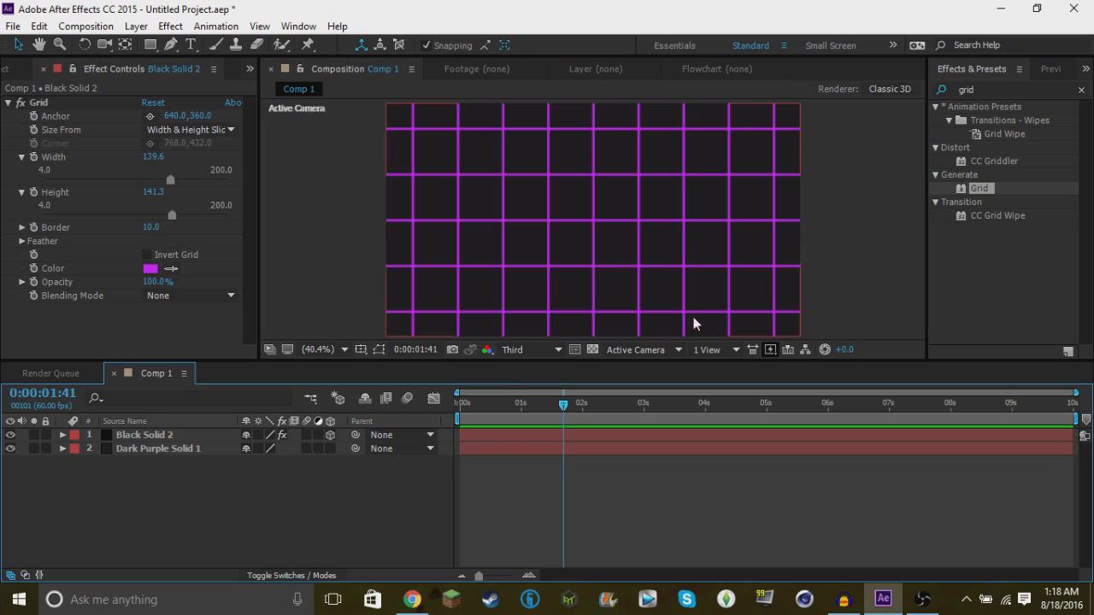
Tilt Black Solid 2 back slightly and stretch its unlinked Scale to 281 × 635%.
click(62, 435)
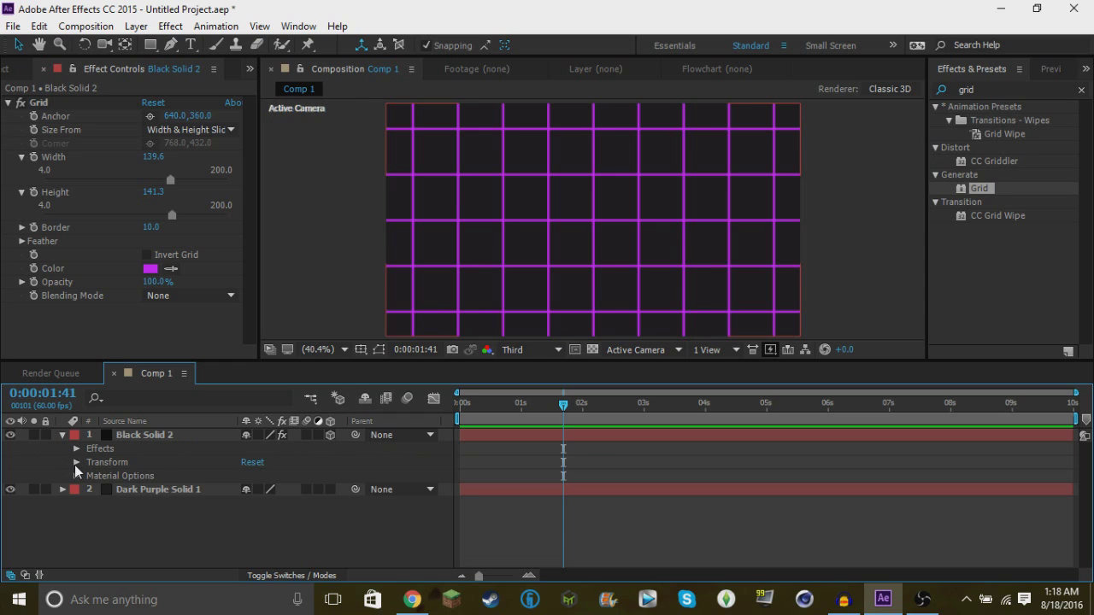
click(75, 463)
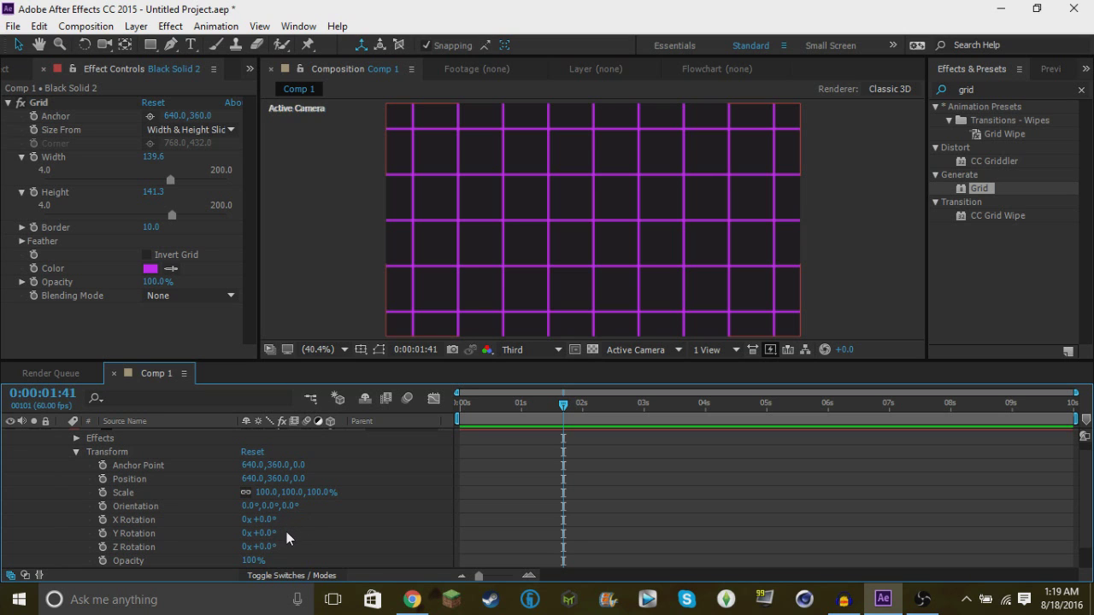
drag(265, 520, 204, 515)
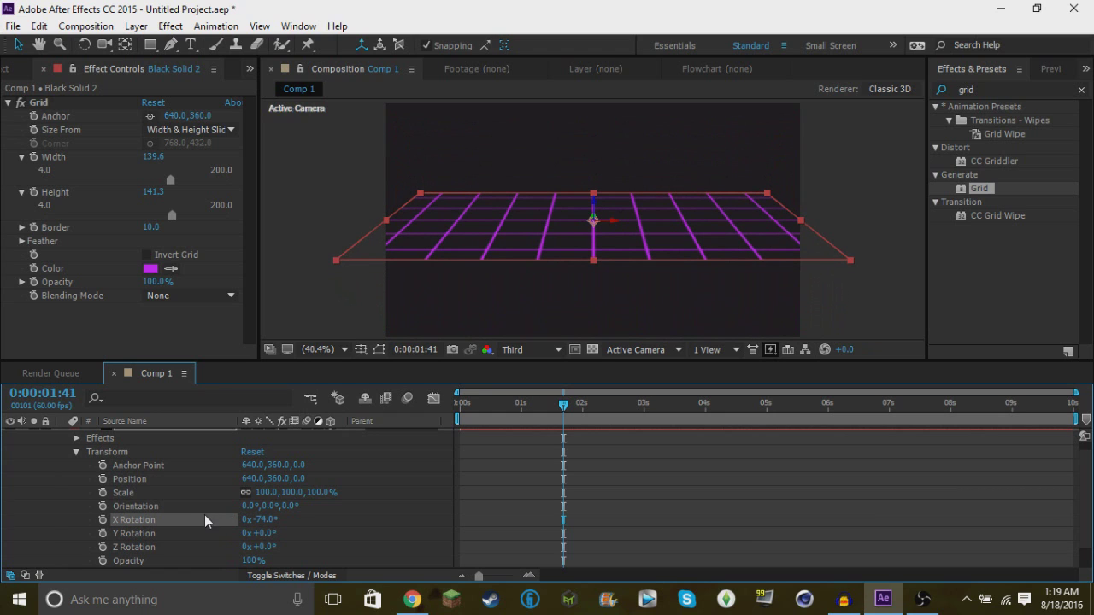
click(246, 493)
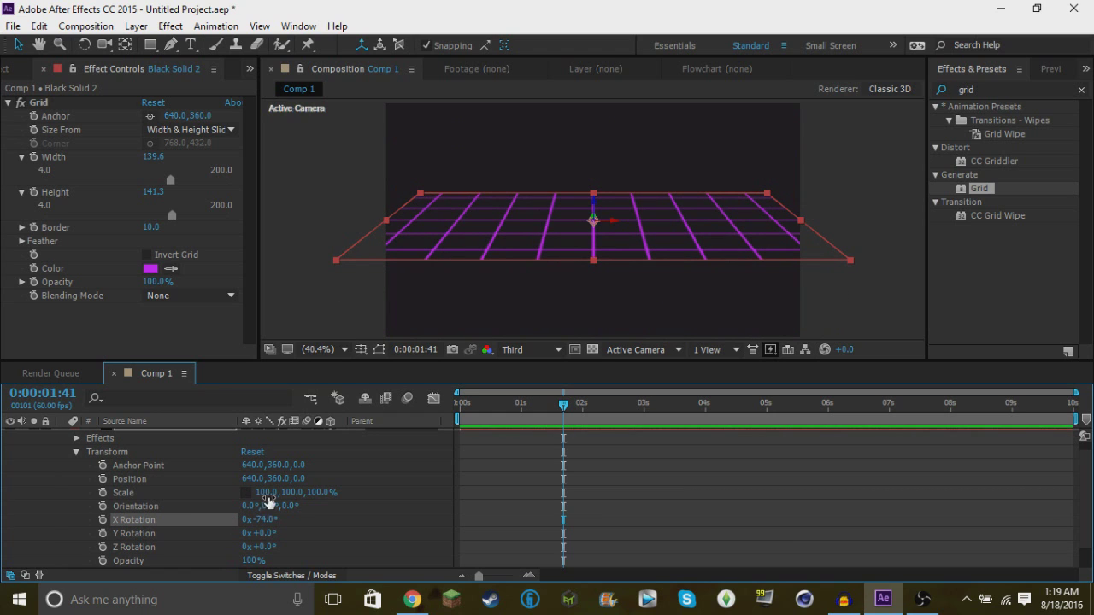
drag(267, 494, 425, 493)
drag(263, 493, 308, 494)
Set the grid's X Rotation to −86° so it recedes toward the horizon.
drag(269, 528, 593, 503)
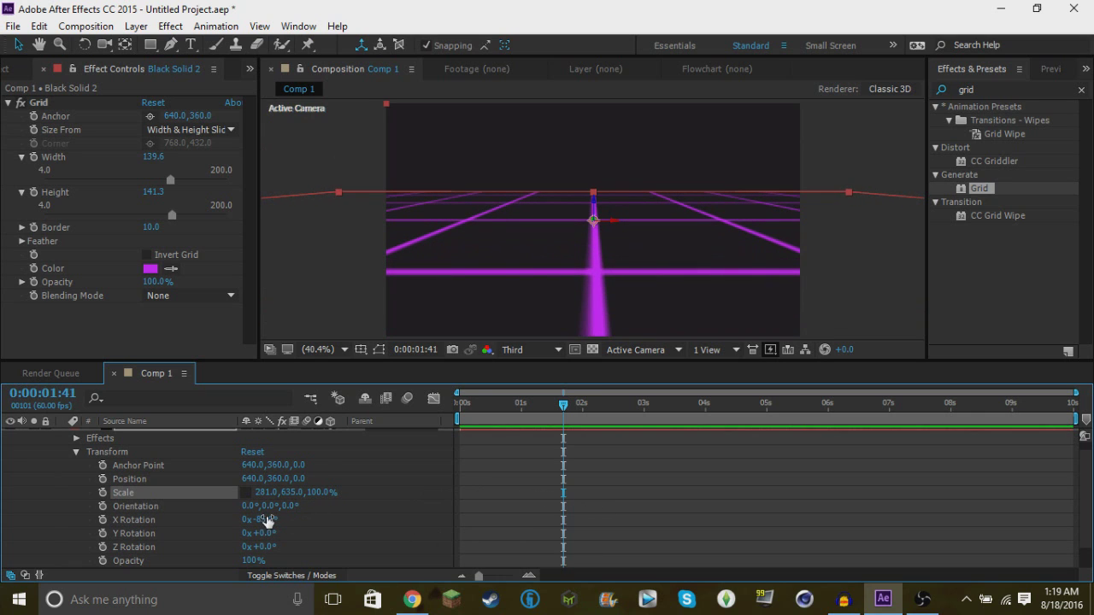
drag(269, 519, 261, 514)
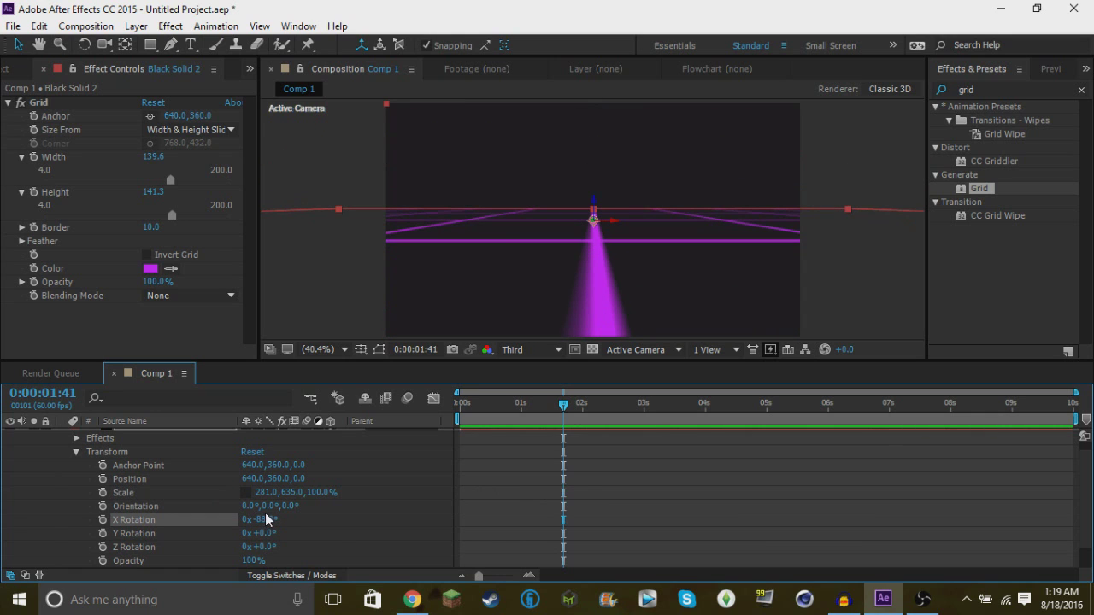
drag(265, 518, 267, 520)
click(517, 540)
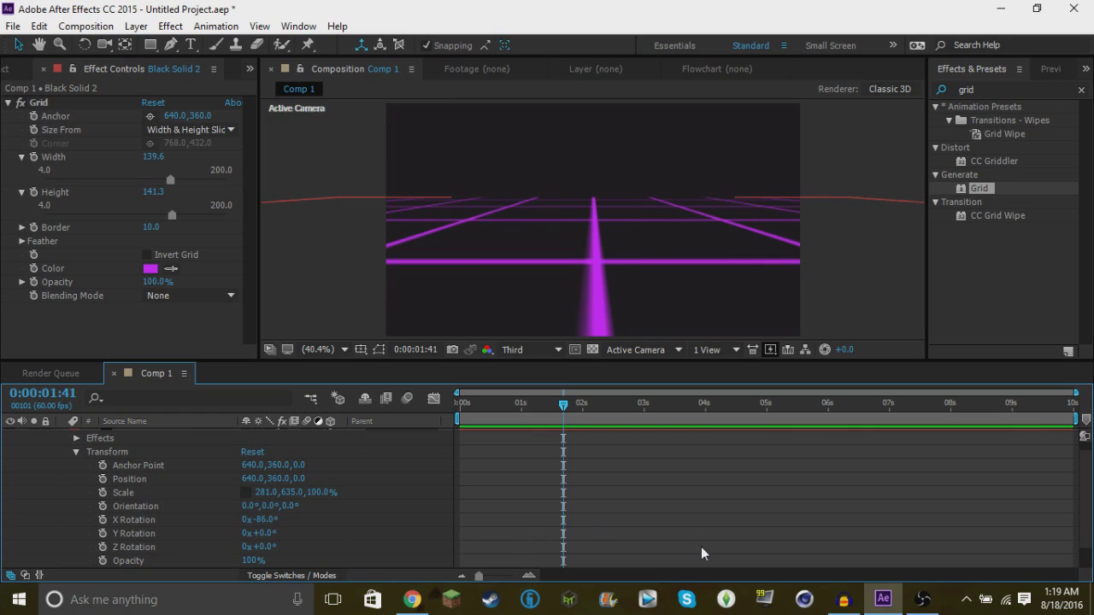
scroll(309, 489, up, 1)
click(158, 433)
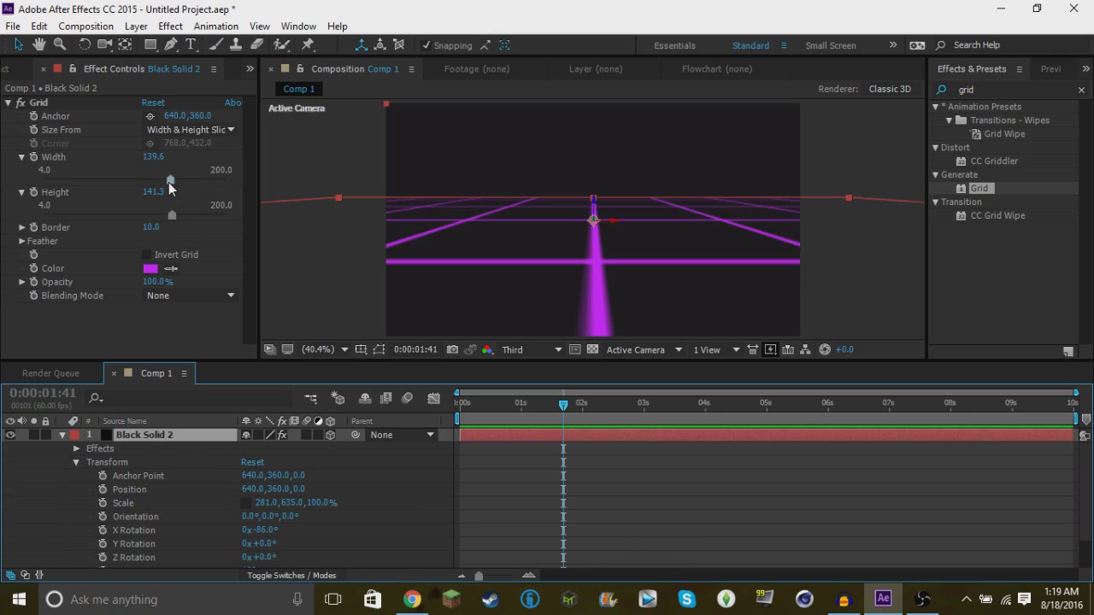
Shrink the grid cells to 77.4 × 73.9 and set viewer resolution to Full.
drag(168, 182, 109, 223)
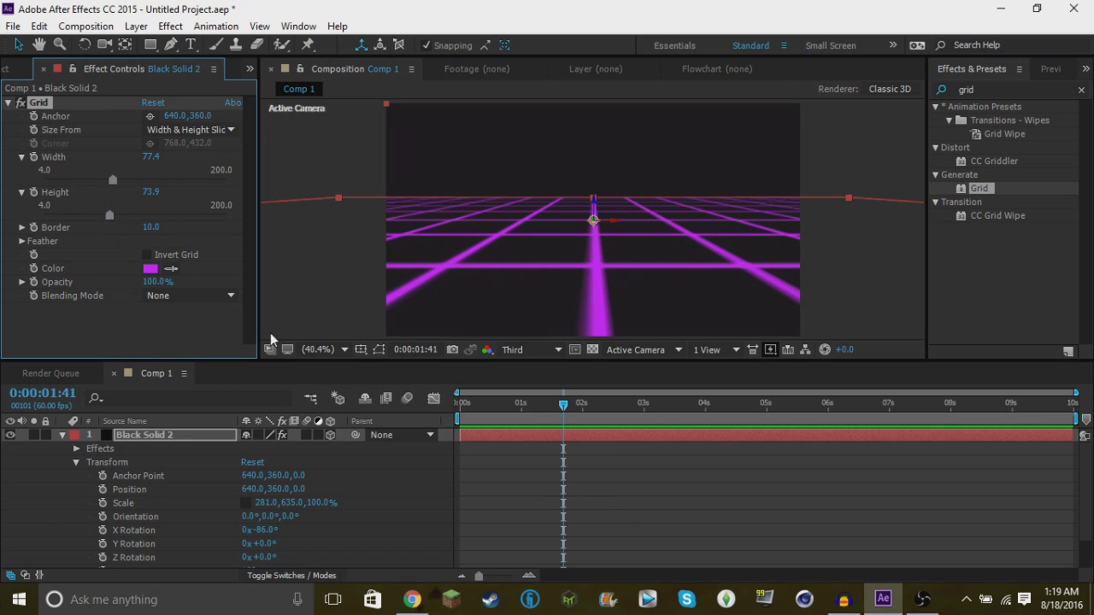
drag(145, 231, 143, 227)
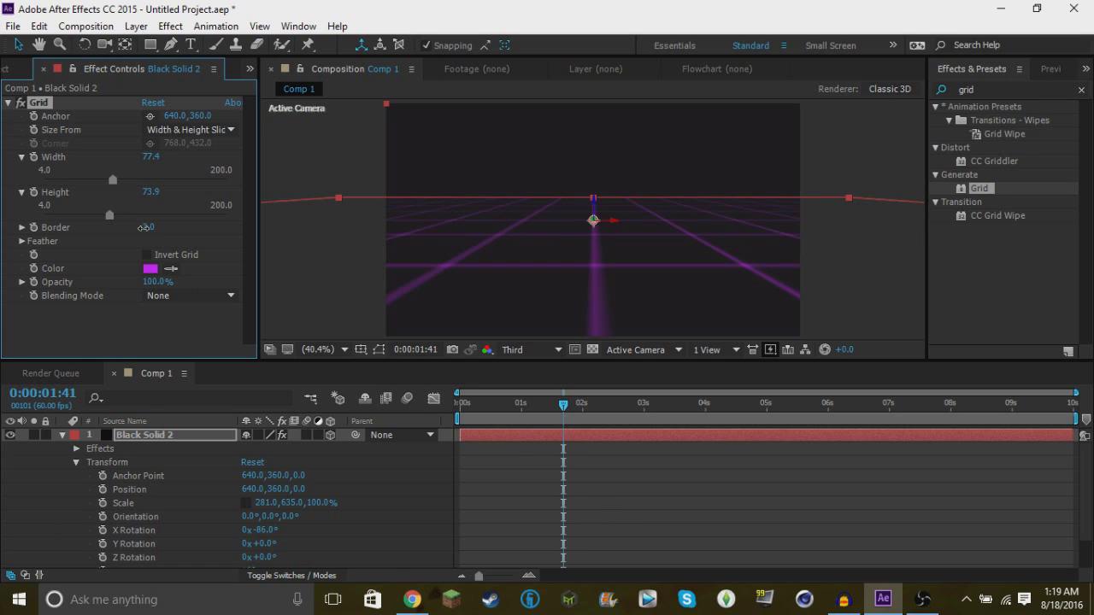
click(534, 350)
click(535, 390)
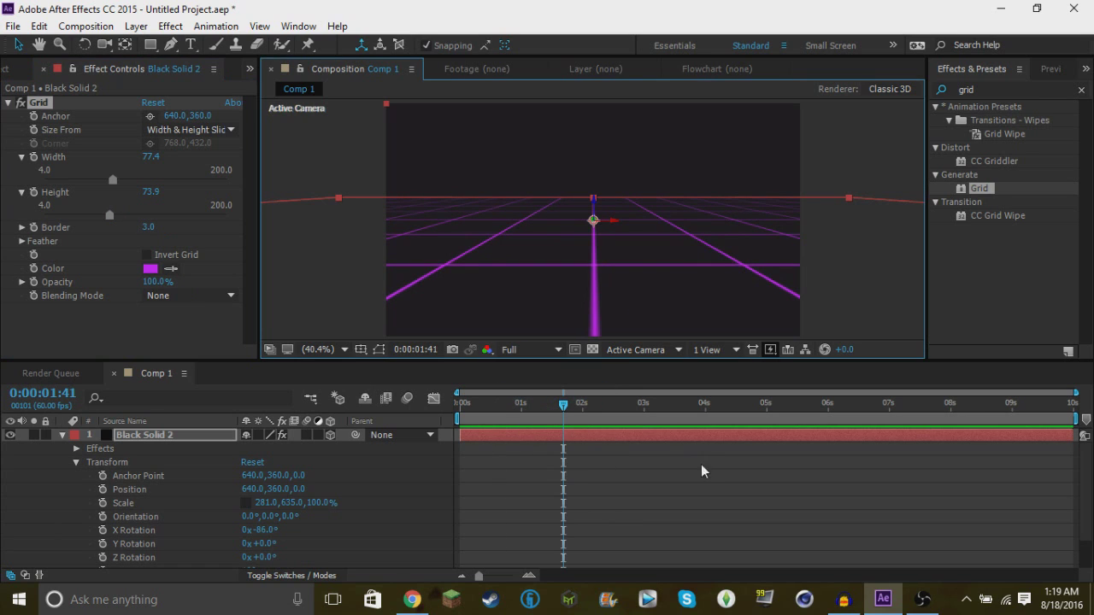
Try several grid border thicknesses, settling on thin 4.0 lines.
drag(148, 229, 147, 235)
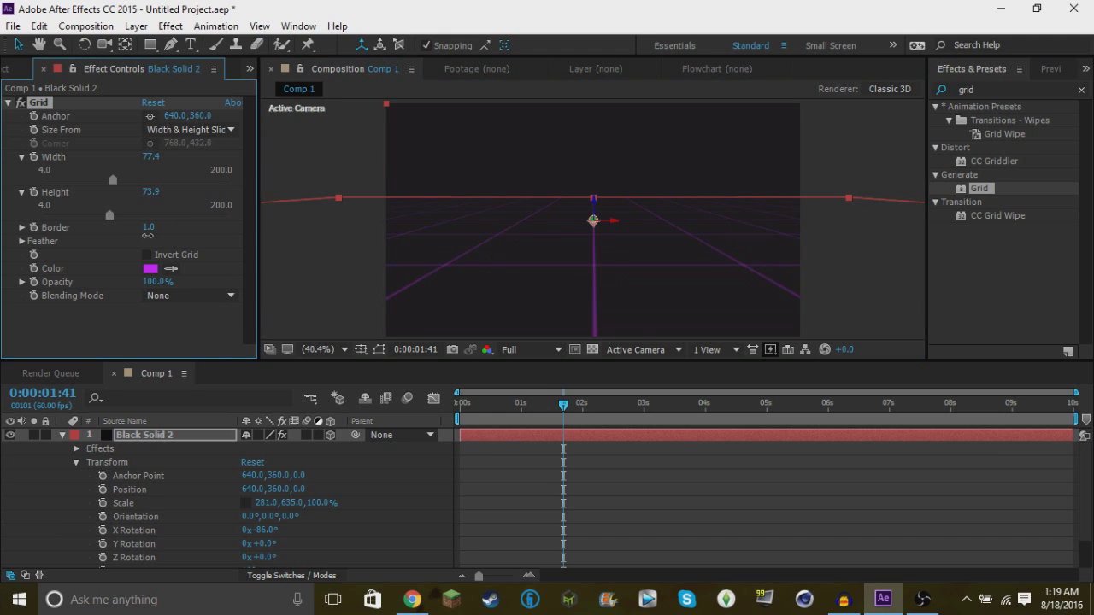
drag(147, 235, 186, 240)
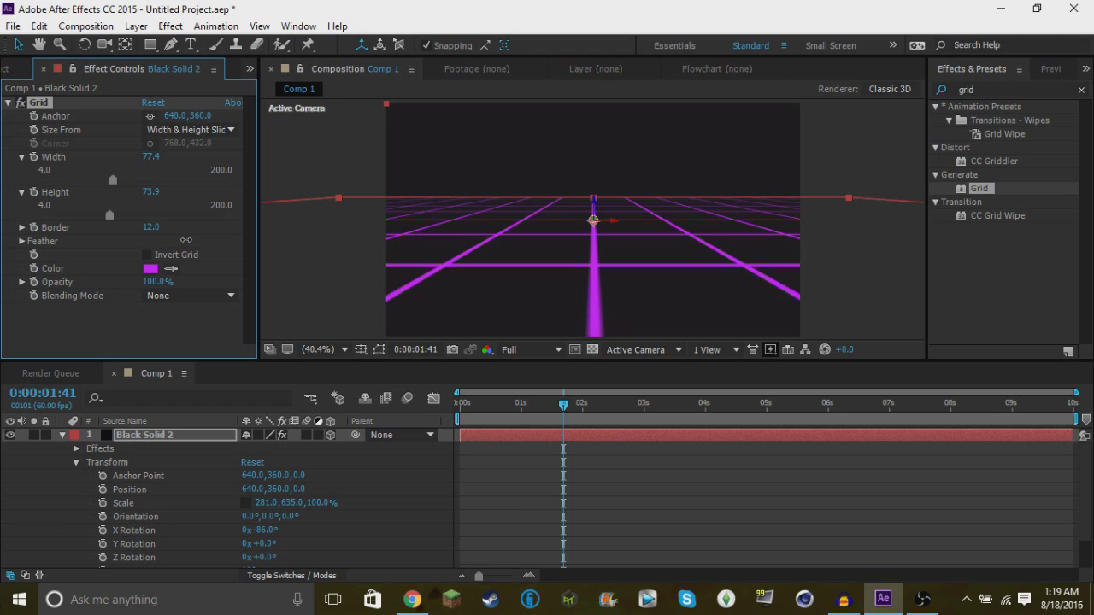
drag(186, 240, 202, 240)
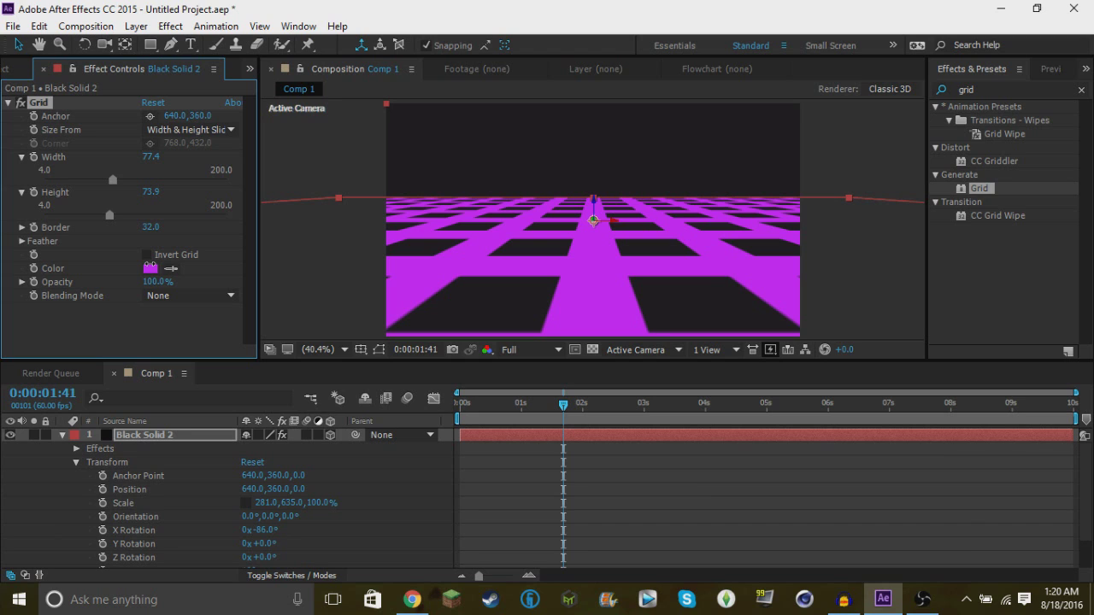
drag(150, 226, 126, 228)
click(556, 505)
Animate the Grid anchor from 640,360 at 0:00 to 640,623 at 9:59.
key(s)
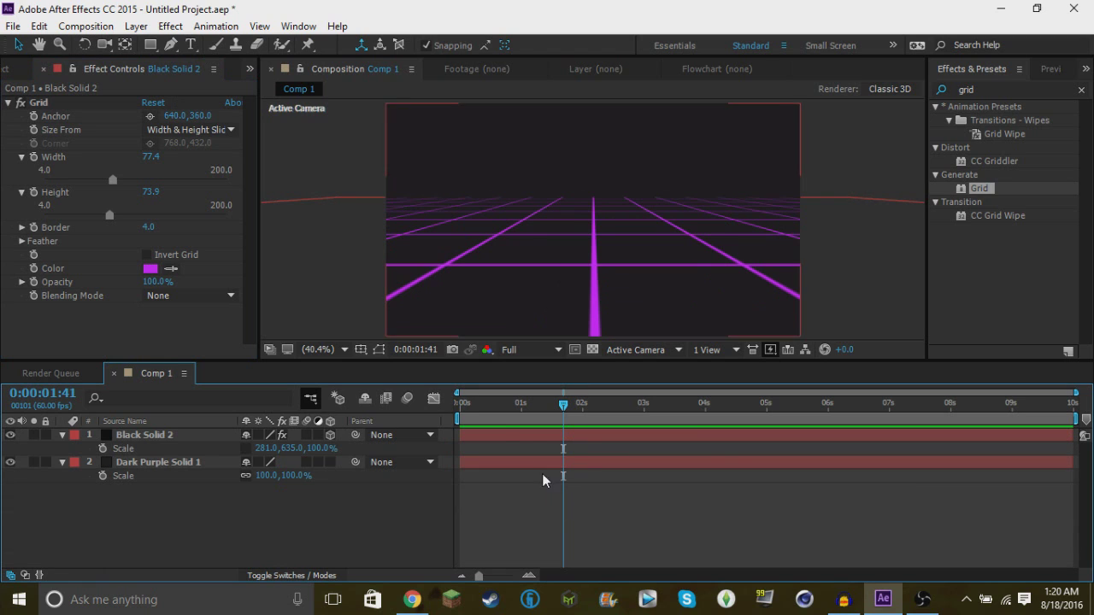
click(498, 432)
drag(517, 408, 406, 409)
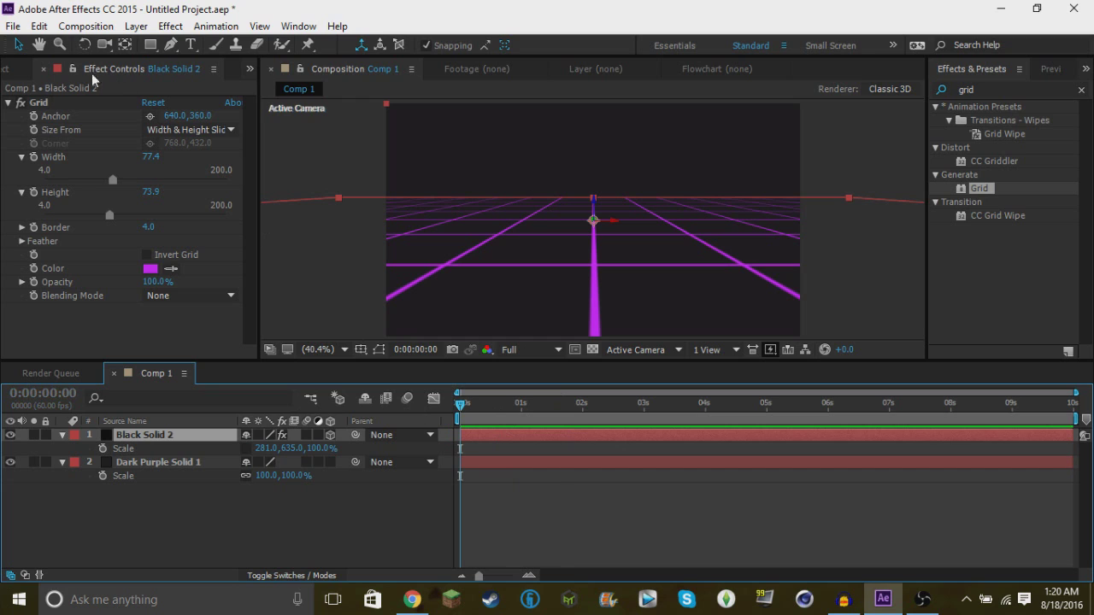
click(26, 126)
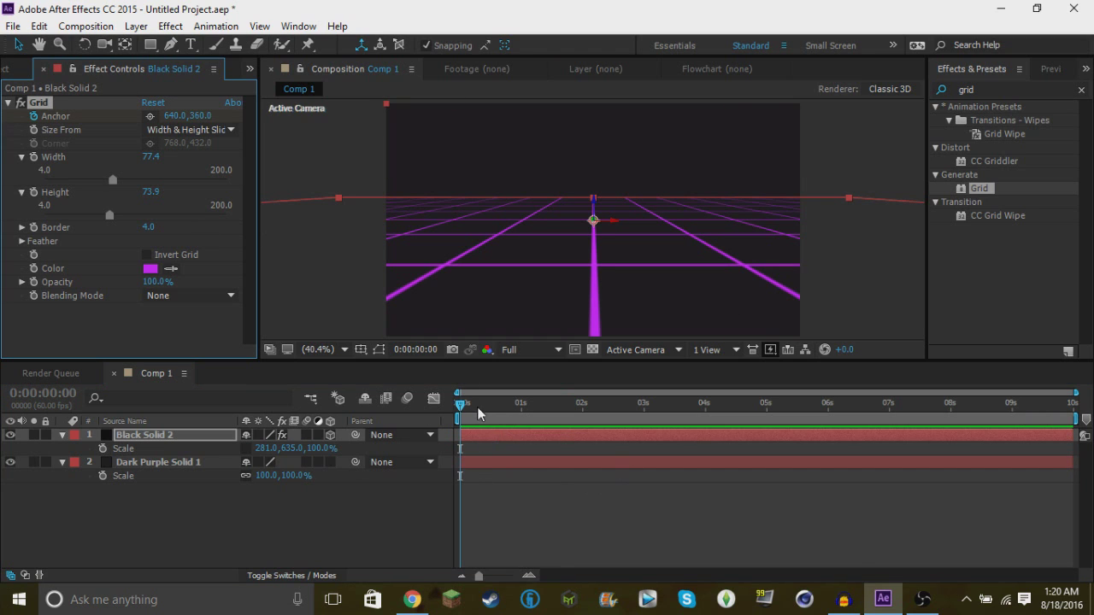
drag(602, 402, 1075, 402)
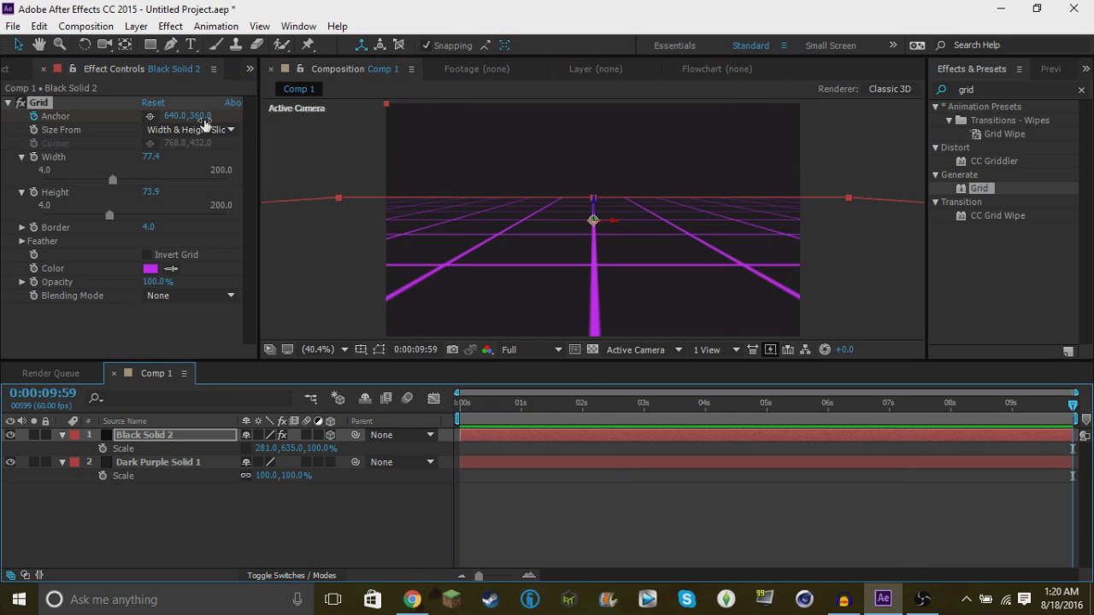
drag(202, 117, 405, 125)
Return to the first frame, set preview resolution to Third, and play the animation.
click(754, 513)
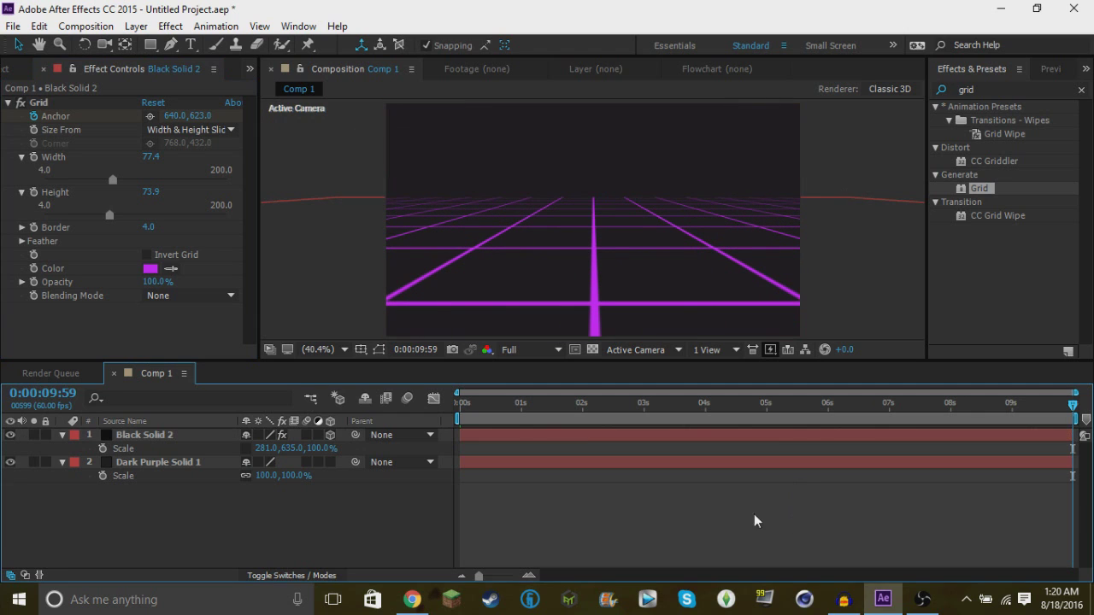
drag(513, 408, 431, 422)
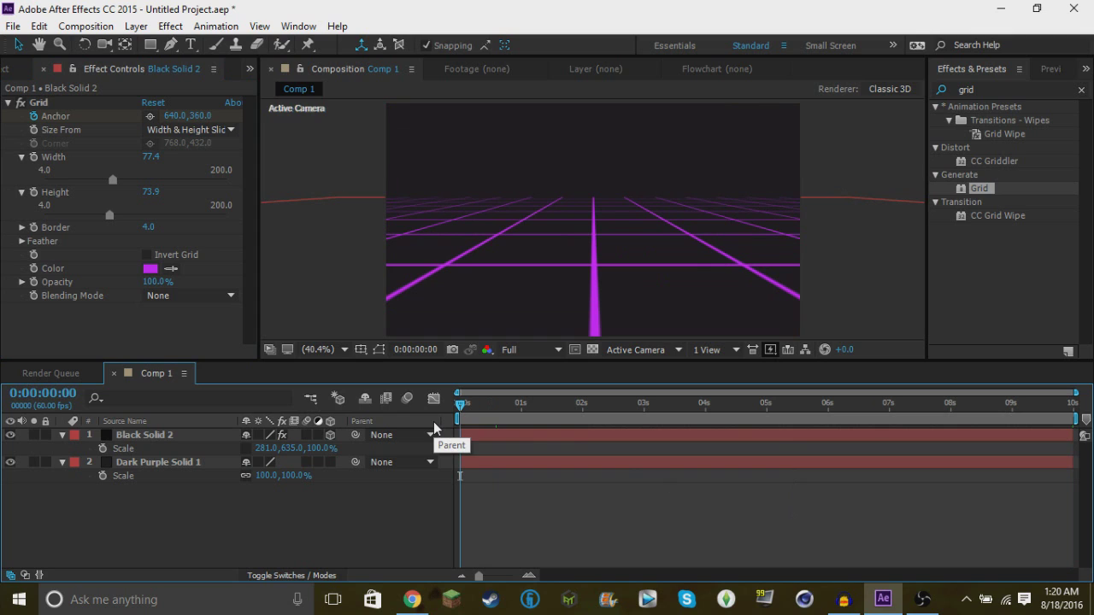
click(513, 350)
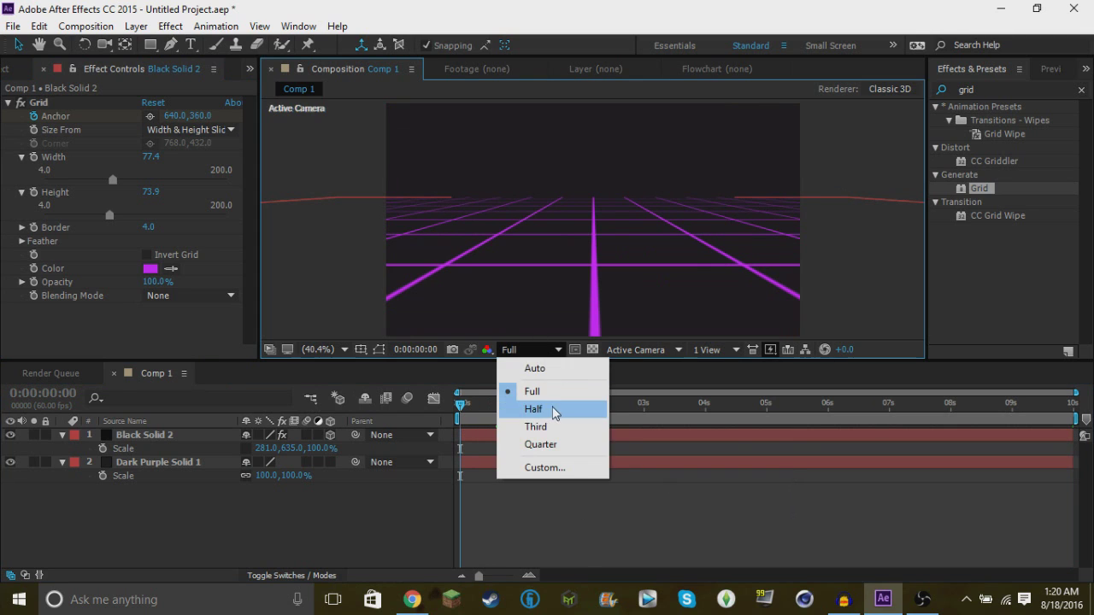
click(540, 425)
key(space)
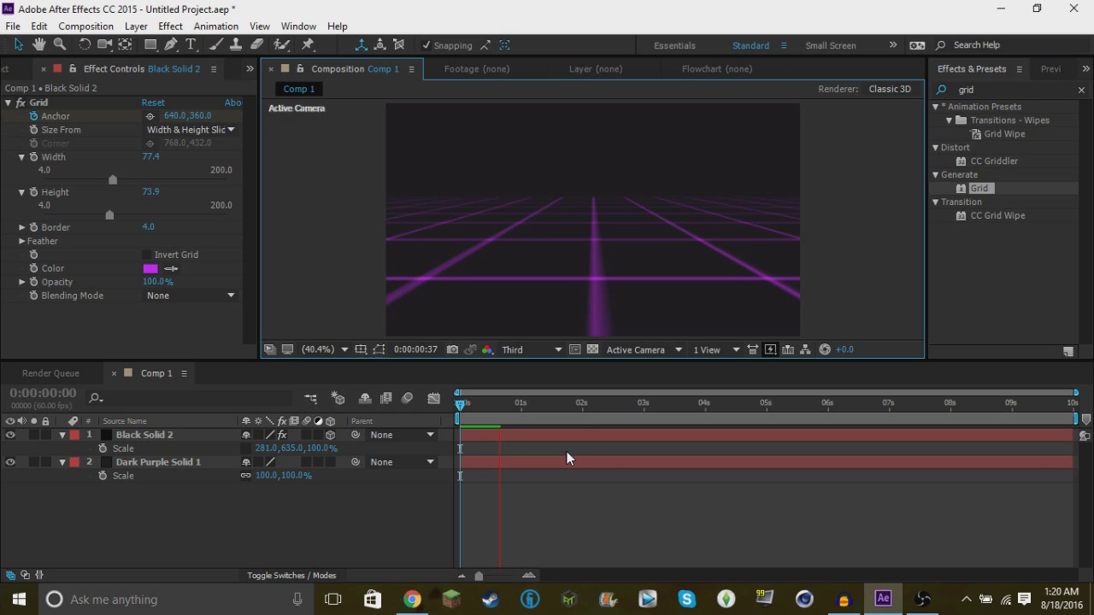
On the last frame, scrub the Grid anchor's end Y value higher, then preview from the start.
click(1074, 402)
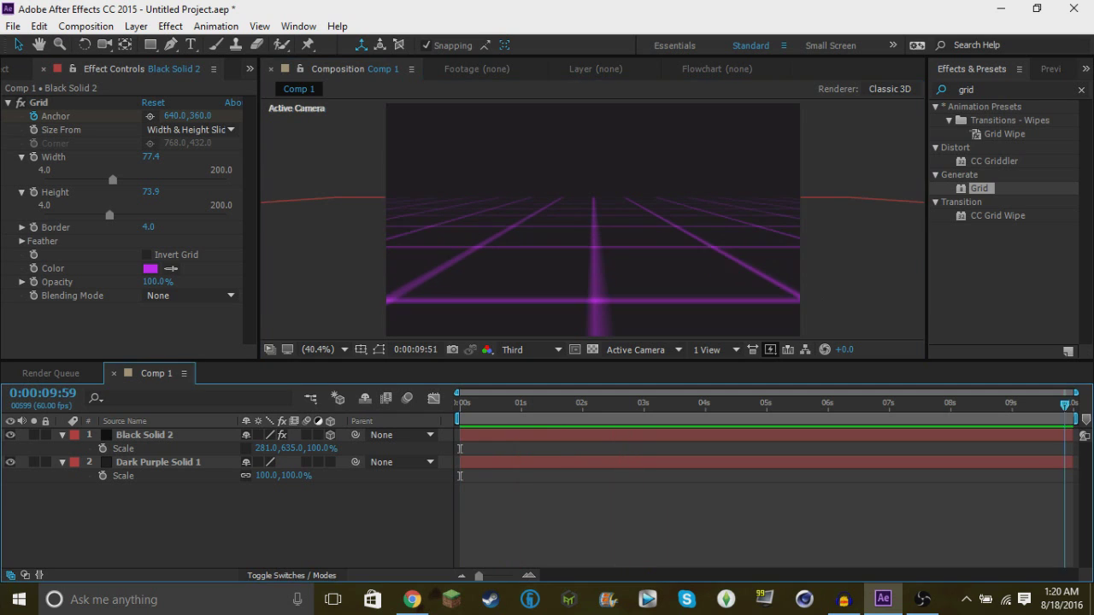
drag(202, 122, 286, 112)
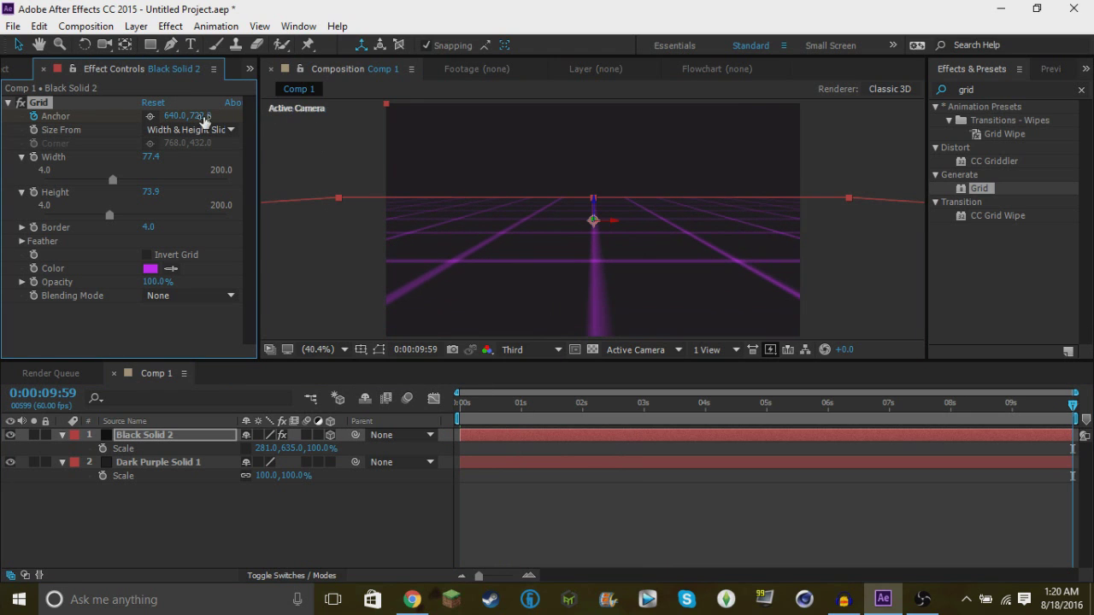
drag(202, 120, 556, 445)
click(462, 416)
key(space)
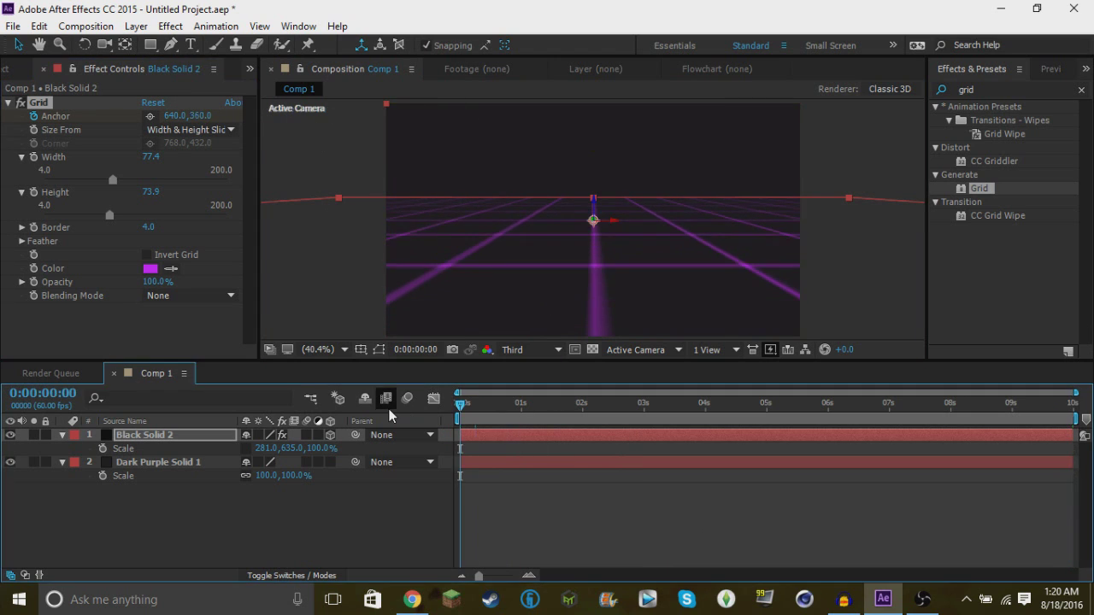